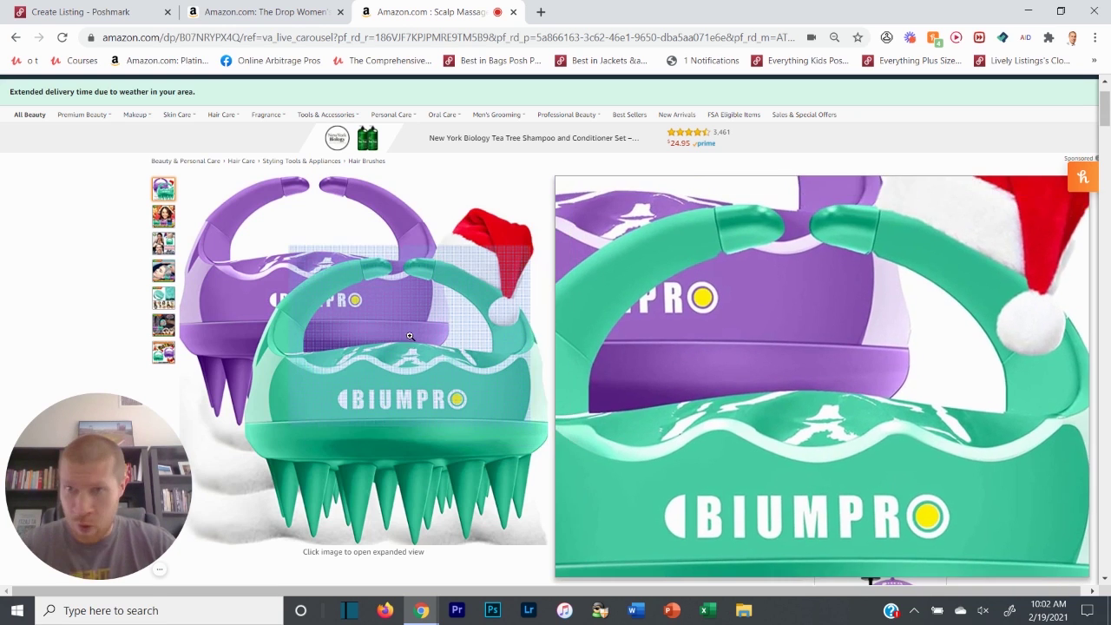
pyautogui.click(410, 336)
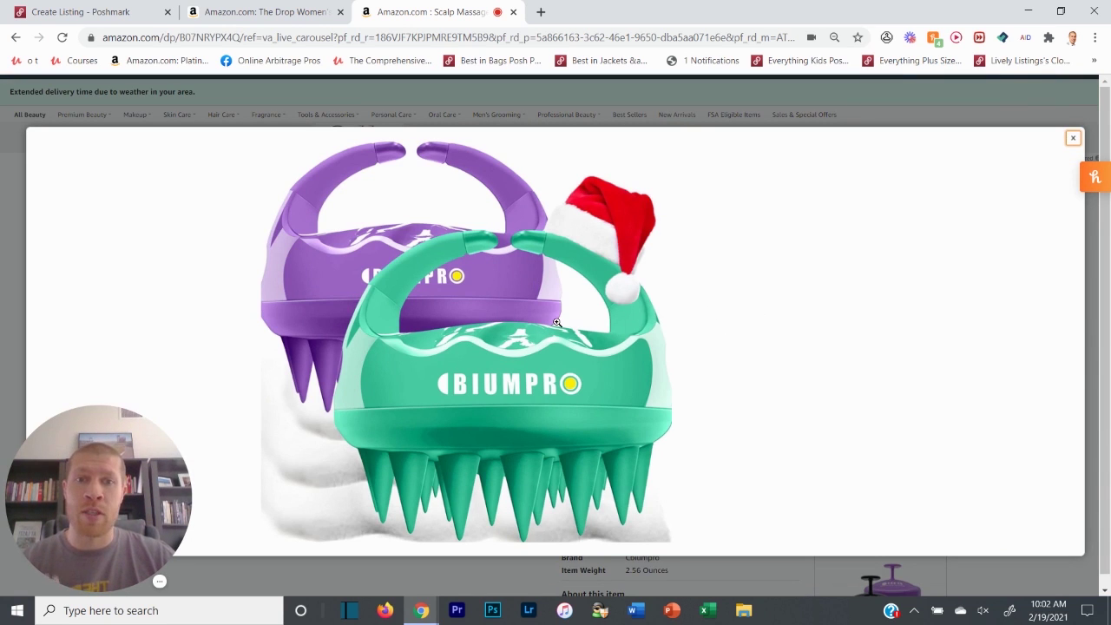
pyautogui.rightClick(608, 307)
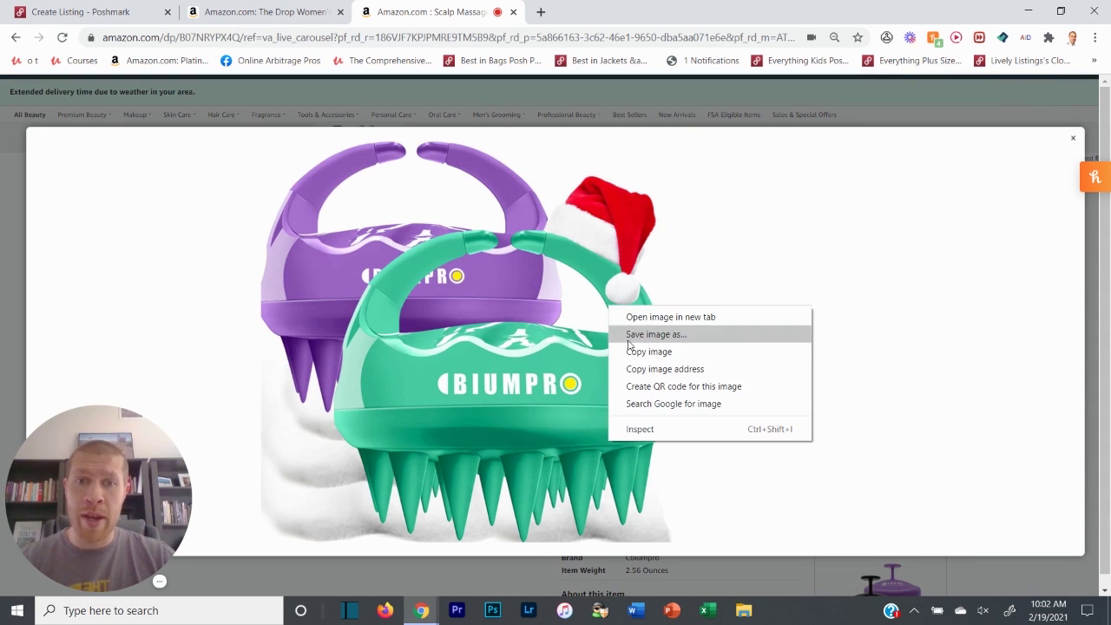
pyautogui.click(629, 339)
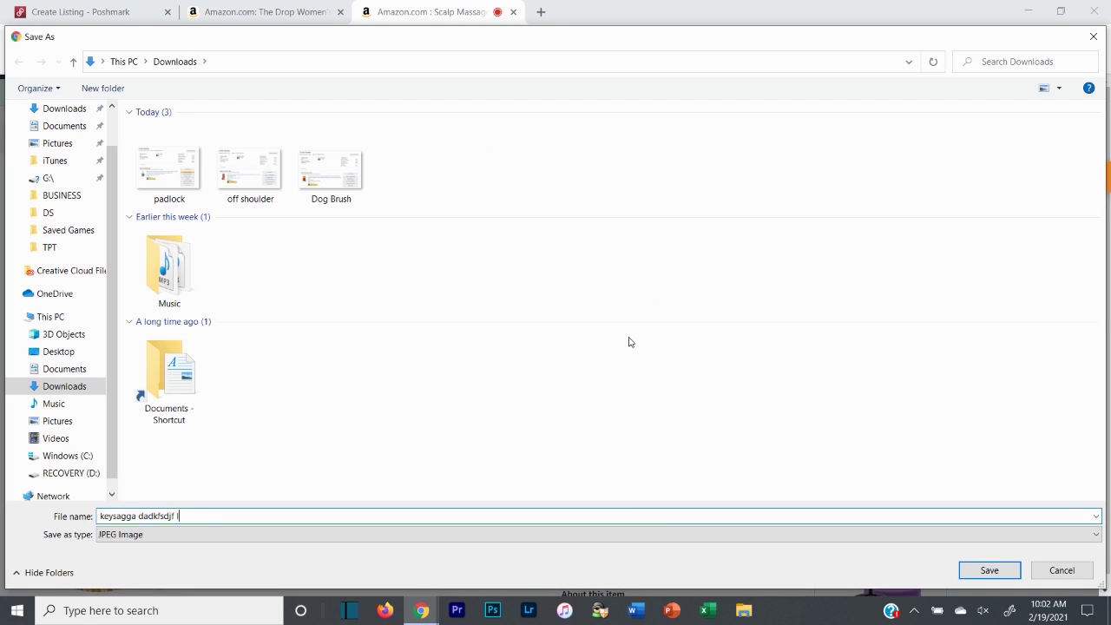
pyautogui.write('keysagga dadkfsdjf ldsajg lgg djadslfadfja dsf')
pyautogui.click(1061, 571)
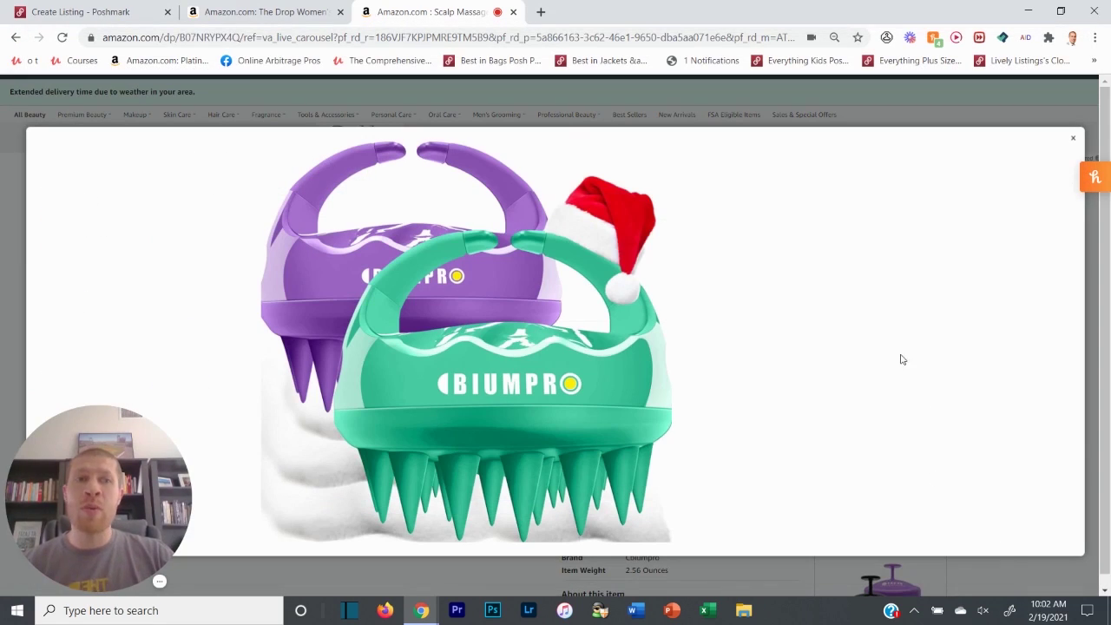
pyautogui.click(759, 94)
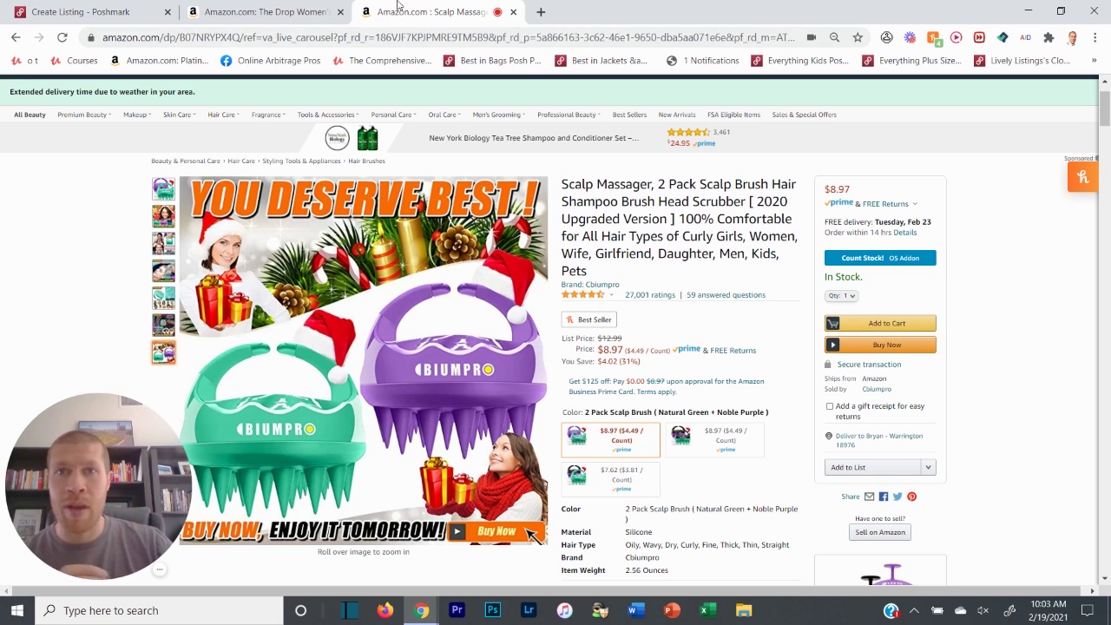
# Switch to the Iona hooded sweatshirt dress listing and display its first product photo
pyautogui.click(291, 10)
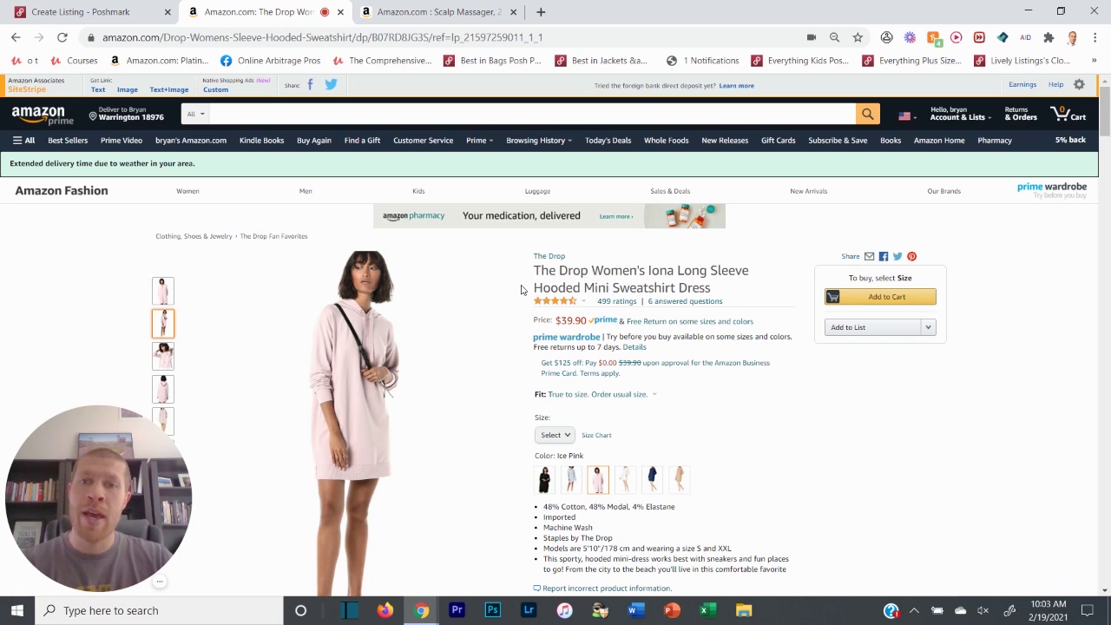
pyautogui.scroll(-1, 418, 347)
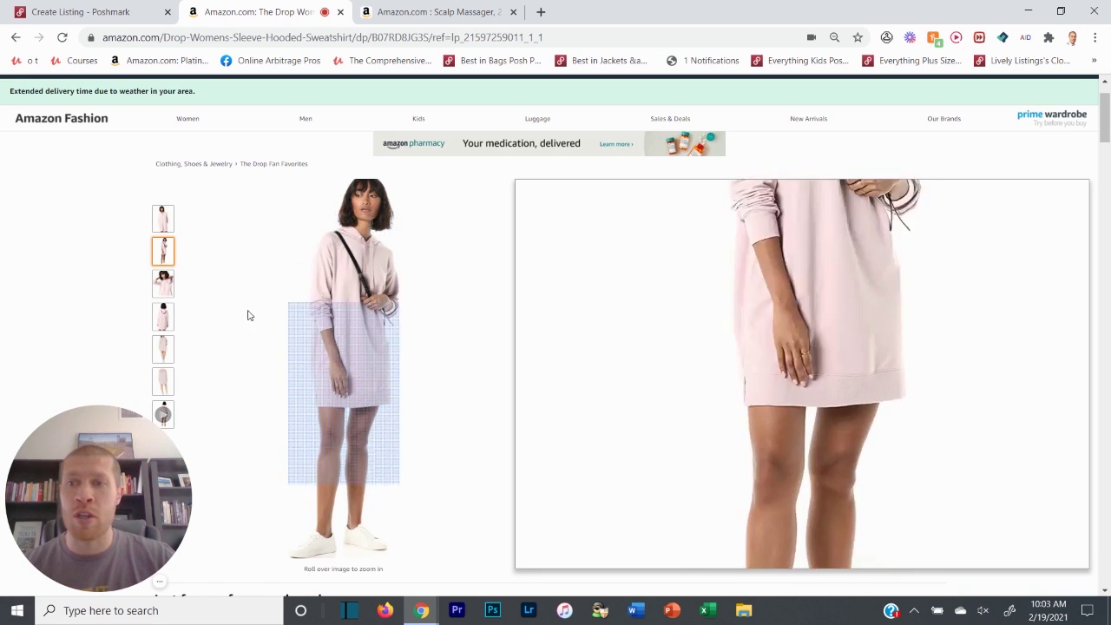
pyautogui.click(163, 219)
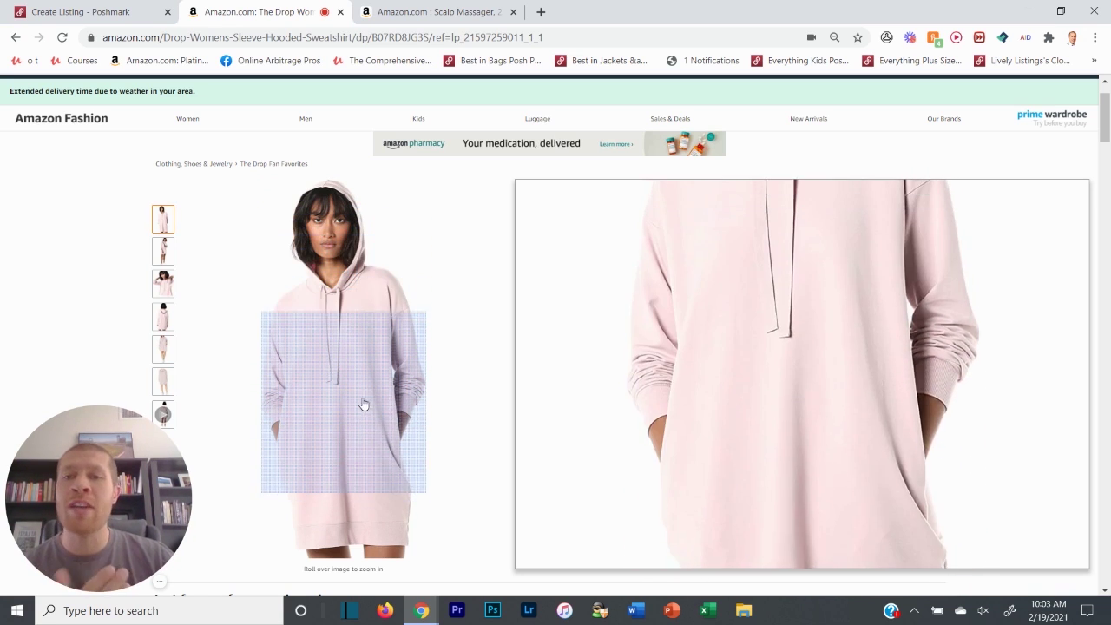
# Launch Snipping Tool and capture the full hooded front-view photo of the pink dress
pyautogui.click(243, 610)
pyautogui.write('snip')
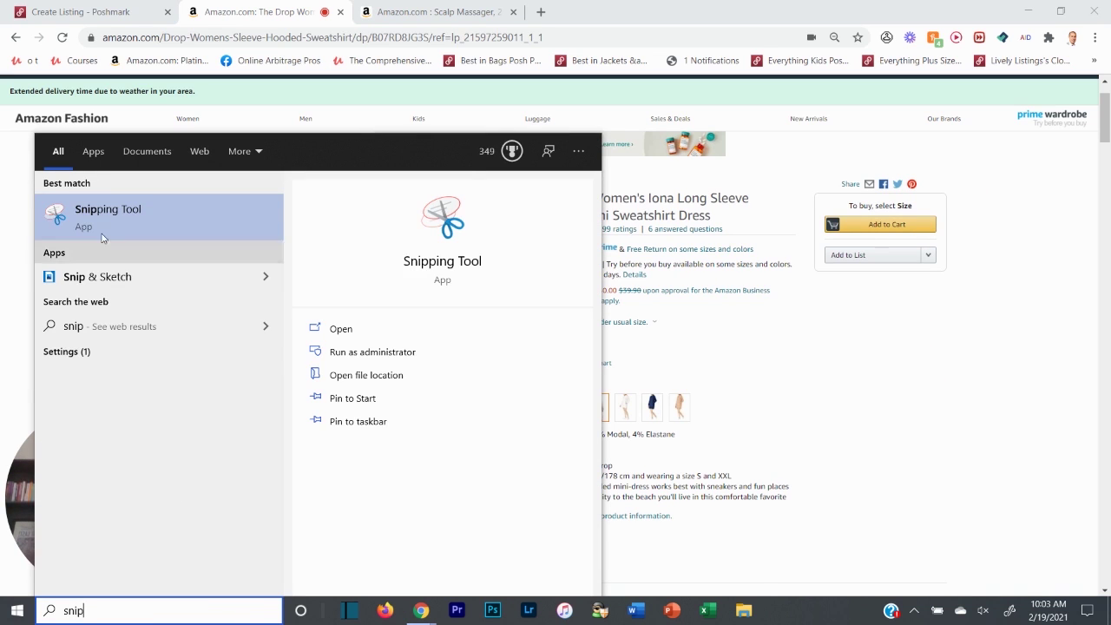
pyautogui.click(112, 215)
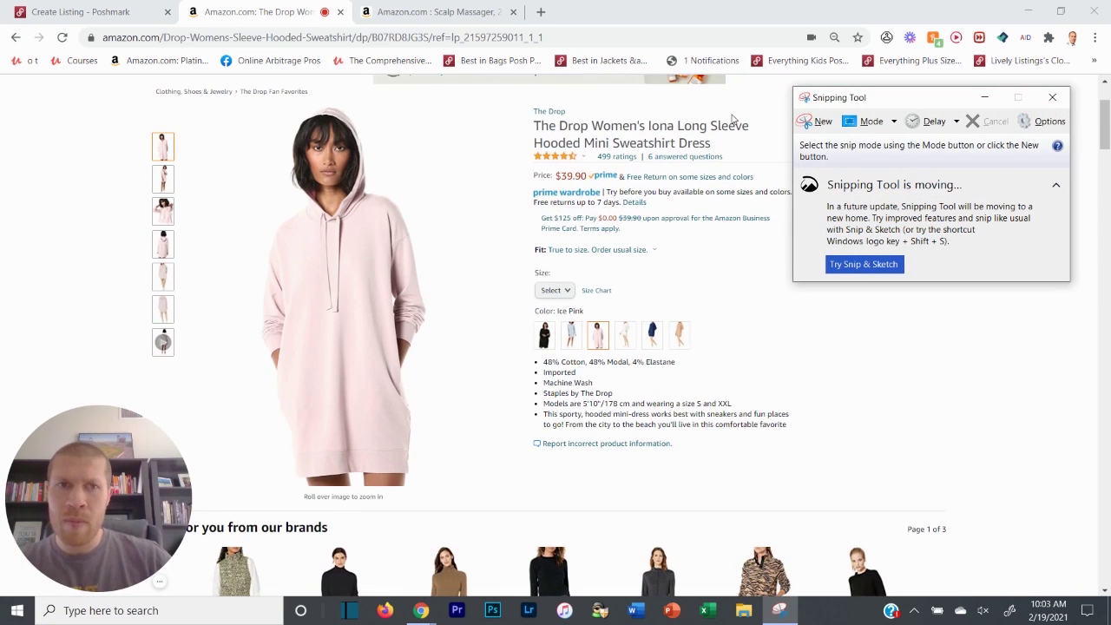
pyautogui.click(817, 121)
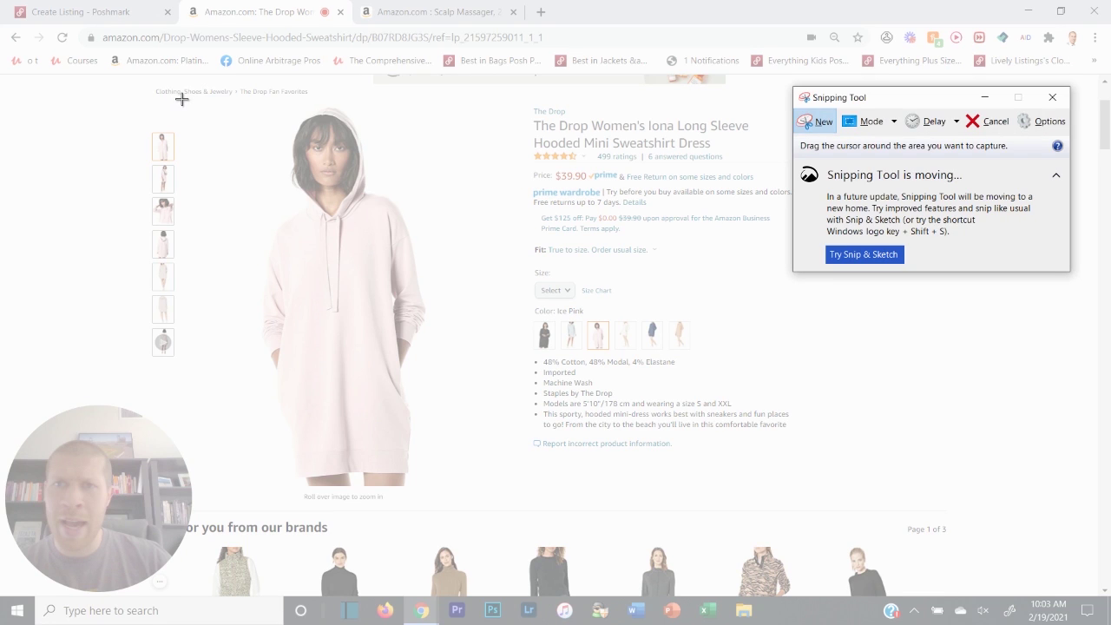
pyautogui.moveTo(180, 99); pyautogui.dragTo(530, 490)
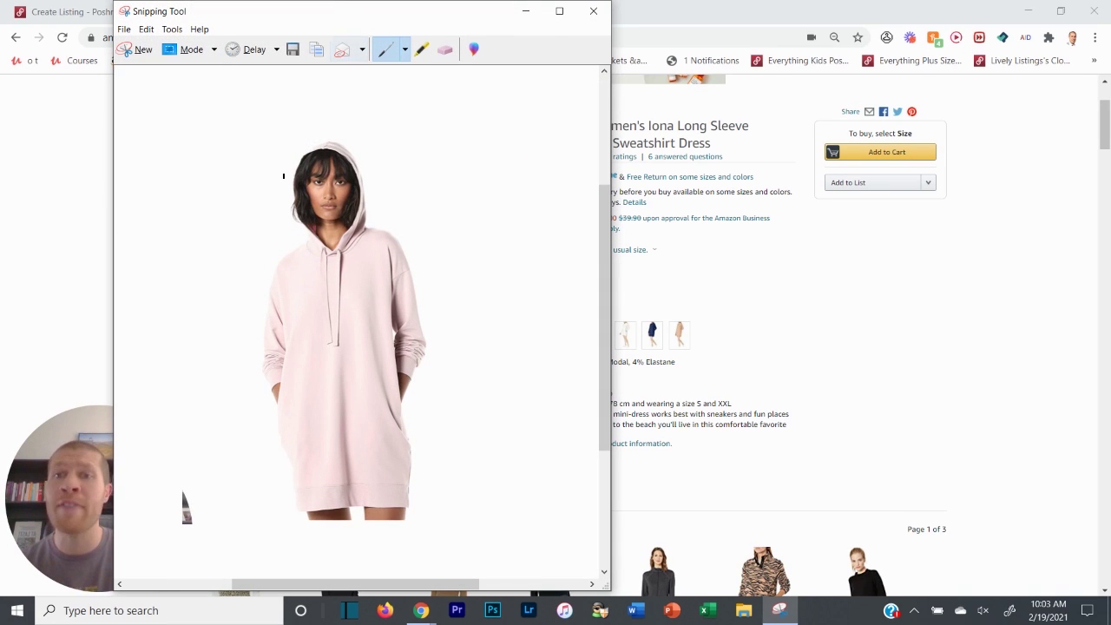
pyautogui.click(124, 29)
pyautogui.click(135, 67)
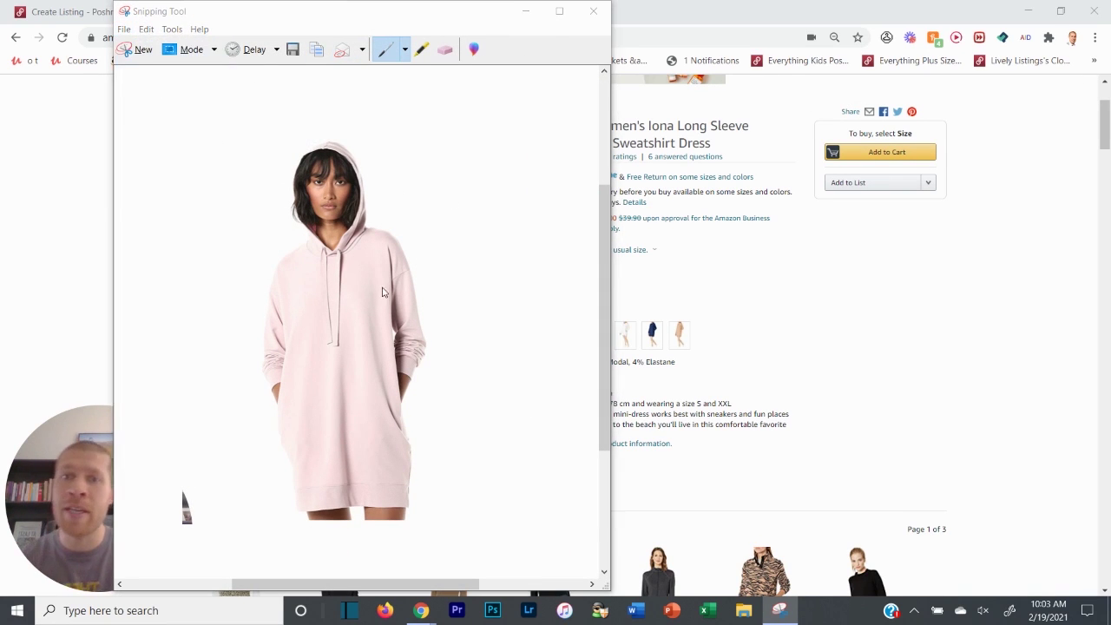
pyautogui.write('fbdb')
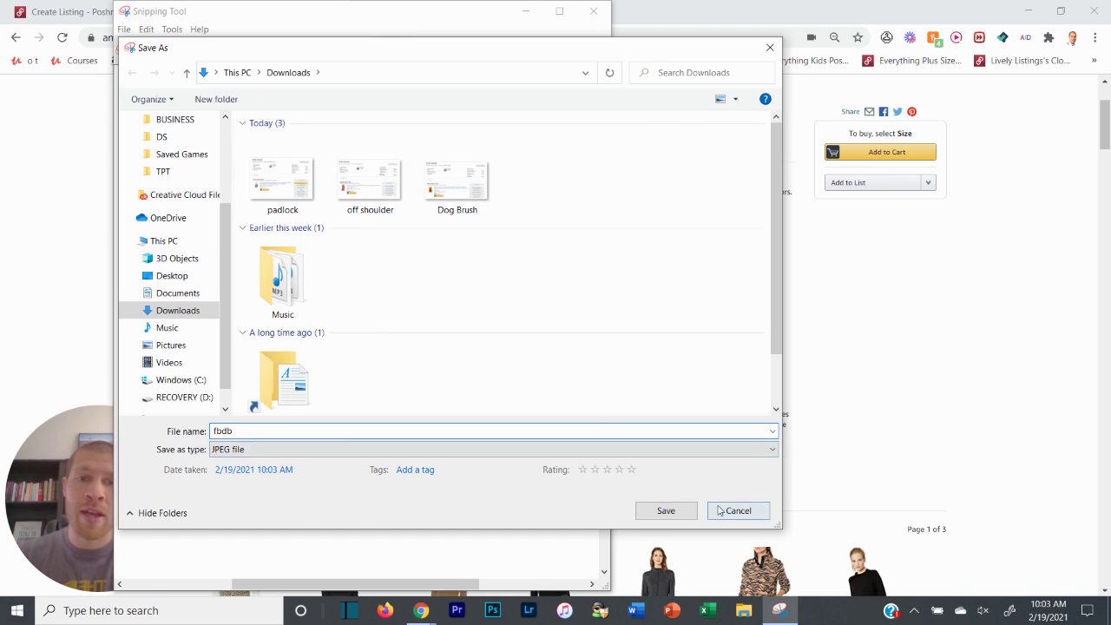
pyautogui.click(666, 511)
pyautogui.click(525, 12)
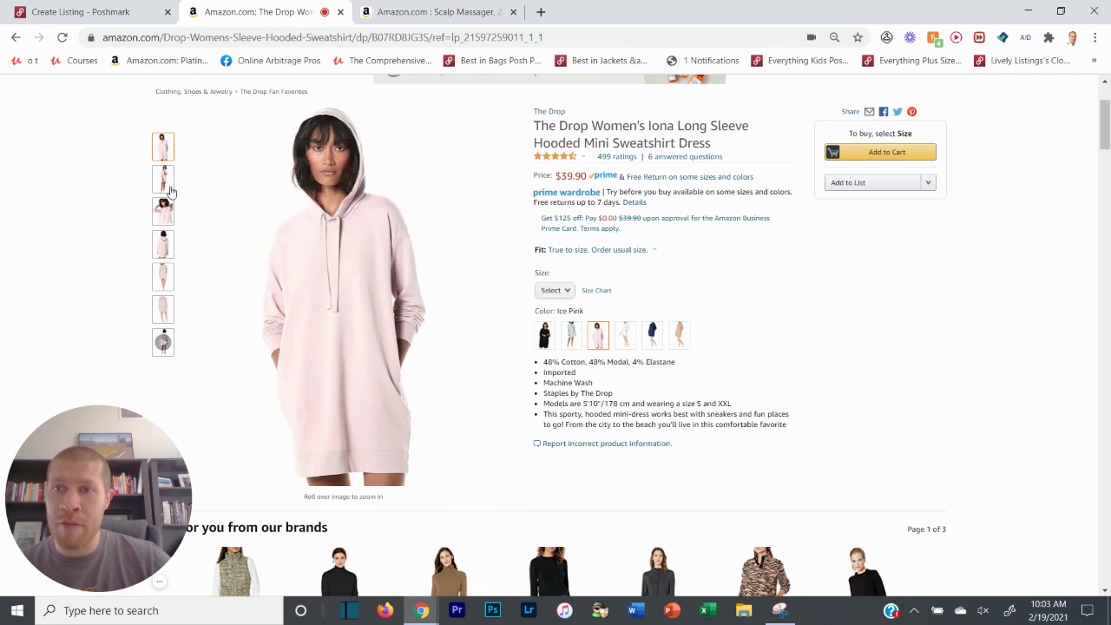
# Display the third photo of the dress and look over the listing
pyautogui.click(163, 211)
pyautogui.scroll(-1, 795, 360)
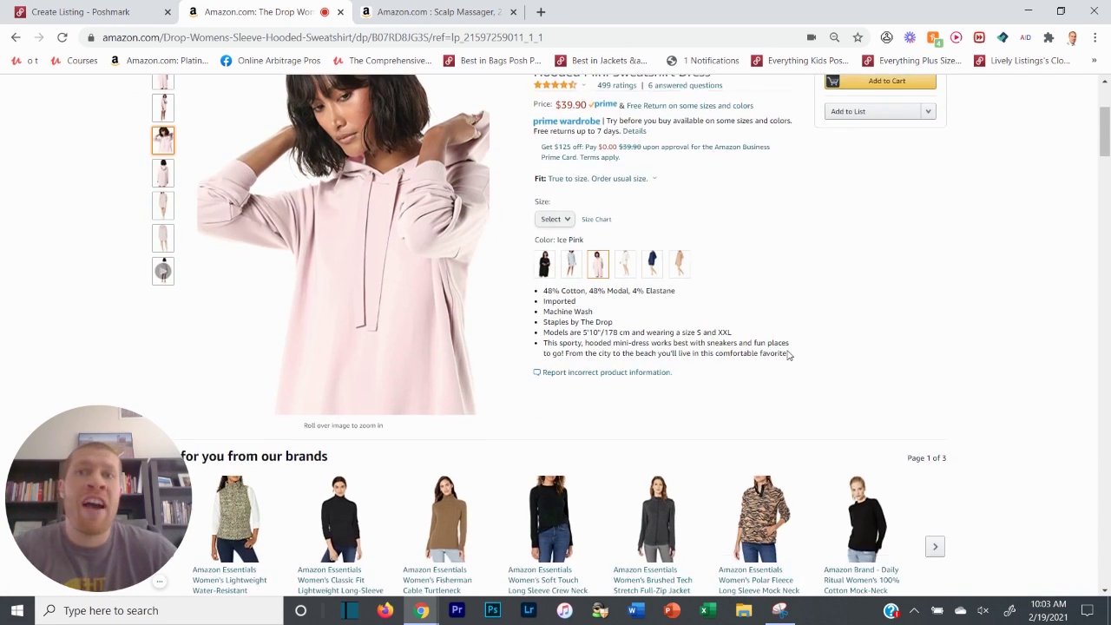
pyautogui.scroll(3, 788, 355)
pyautogui.scroll(-1, 752, 362)
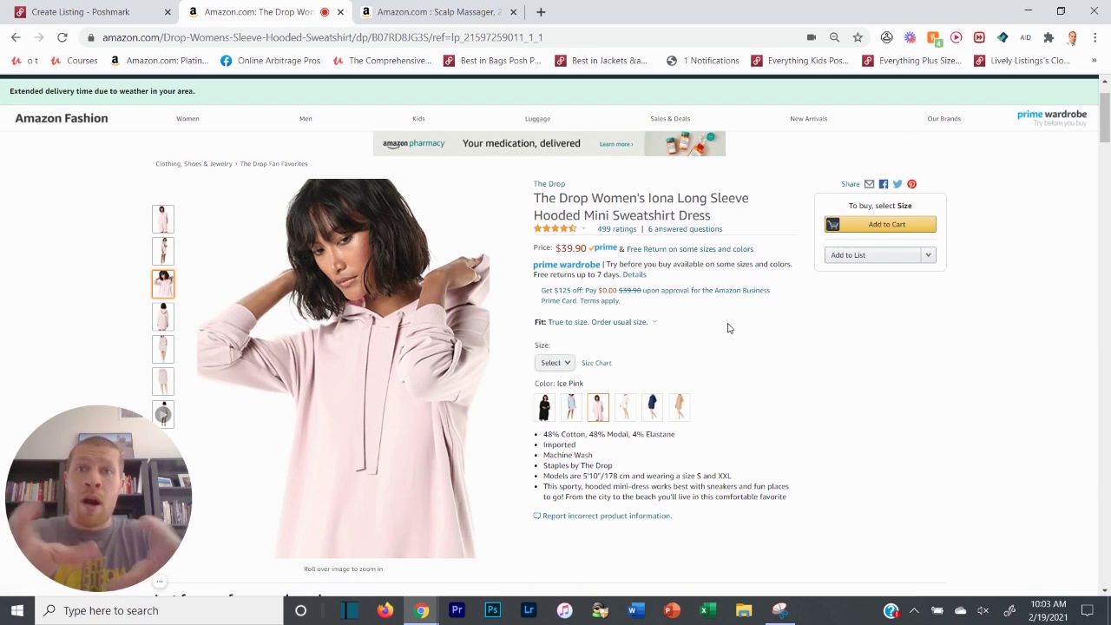
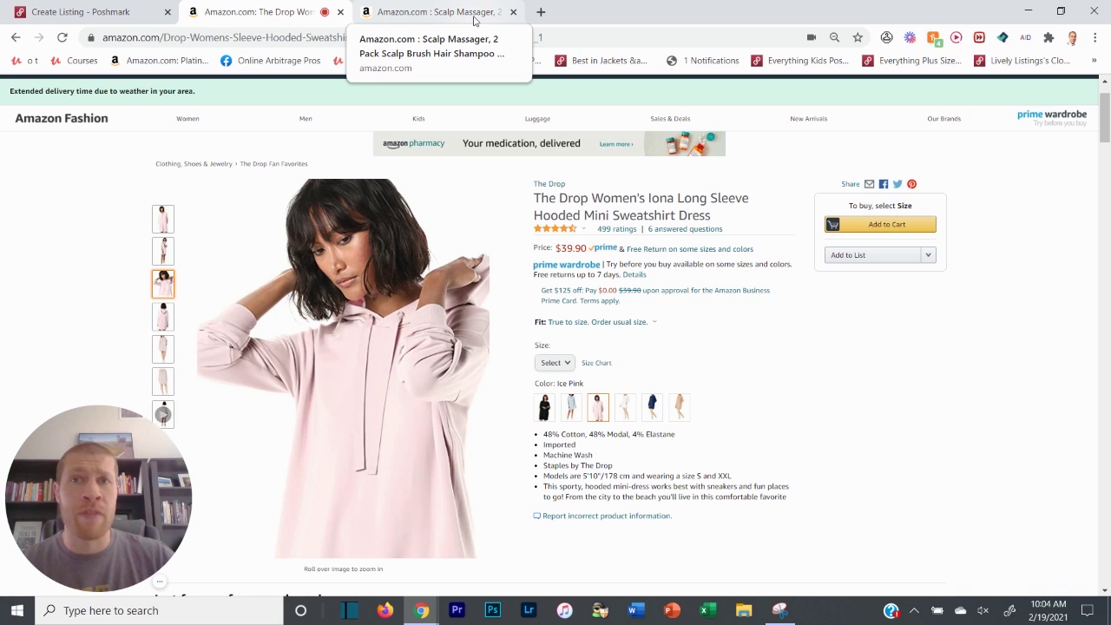
# Return to the Scalp Massager listing and collect the current tab's images with the AID image downloader, dismissing the translation offer
pyautogui.click(471, 12)
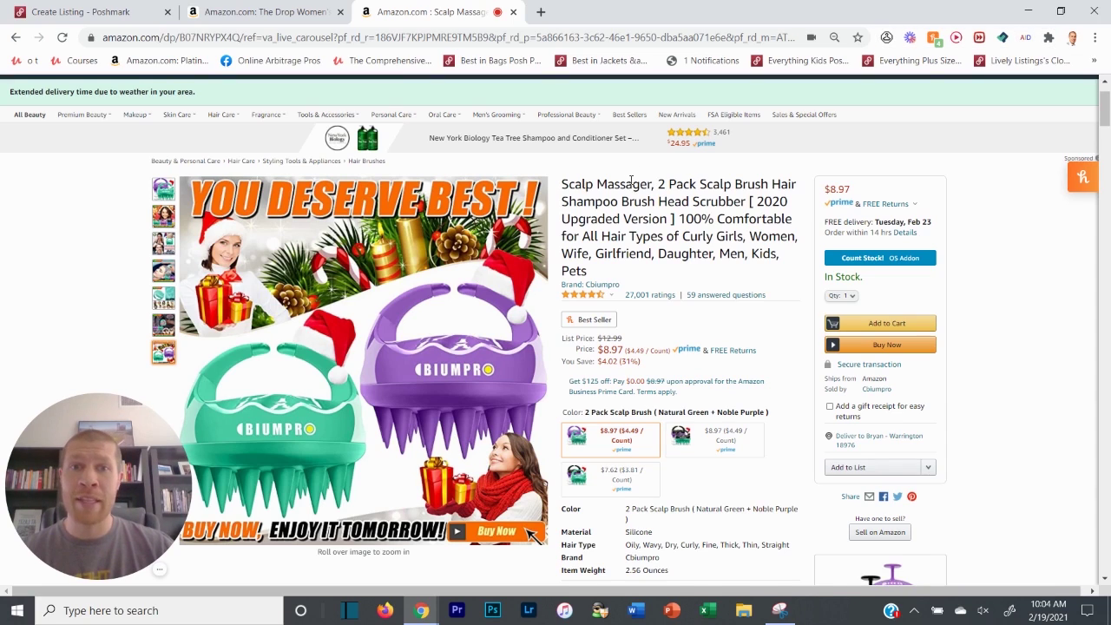
pyautogui.scroll(-1, 608, 167)
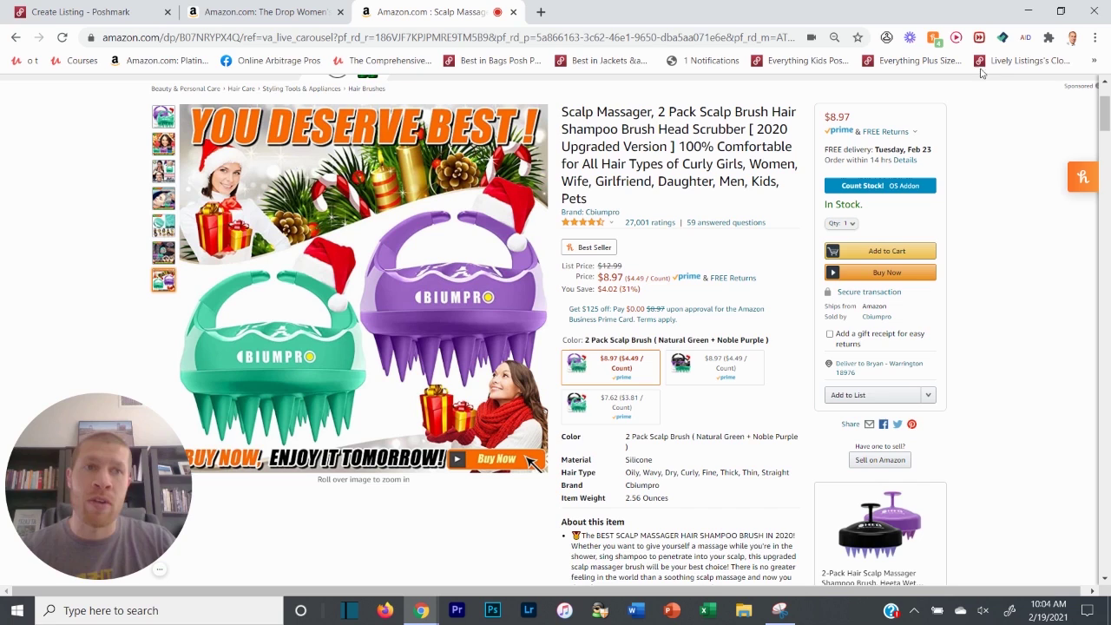
pyautogui.click(1025, 40)
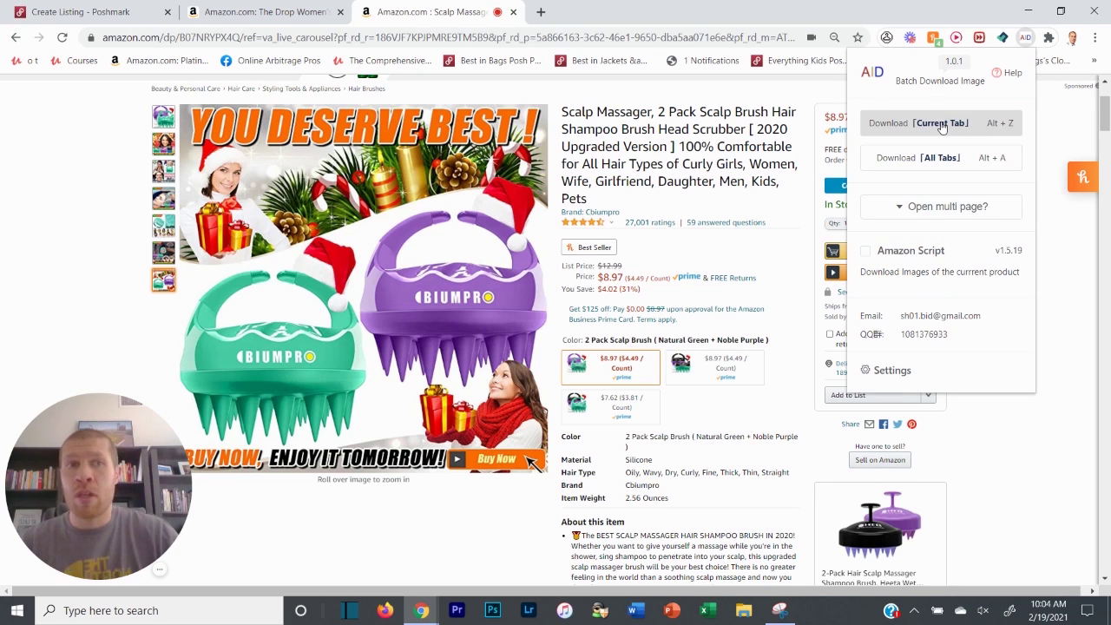
pyautogui.click(942, 124)
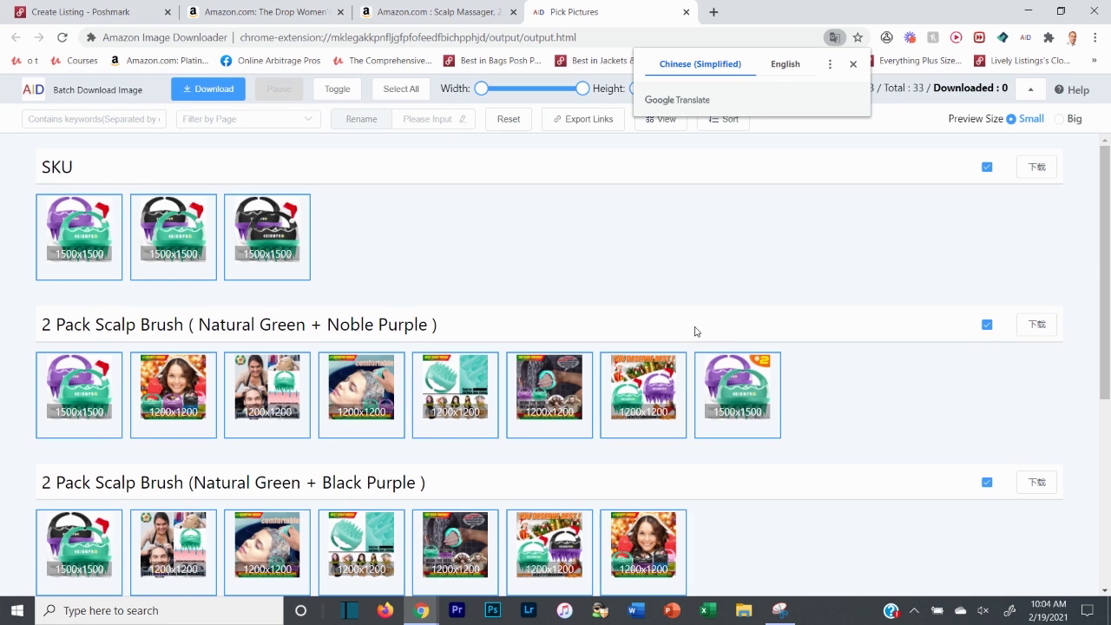
pyautogui.moveTo(651, 398)
pyautogui.click(854, 64)
# Download all eight Natural Green + Noble Purple scalp brush images one by one, and close the image picker page
pyautogui.scroll(-1, 538, 215)
pyautogui.scroll(-1, 533, 209)
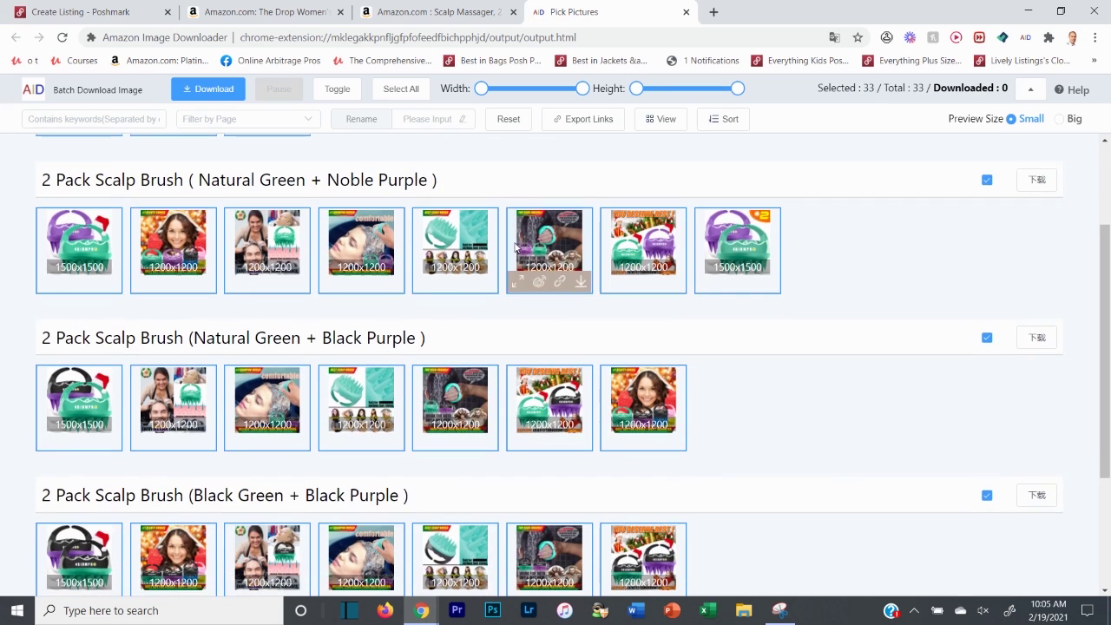
pyautogui.click(111, 283)
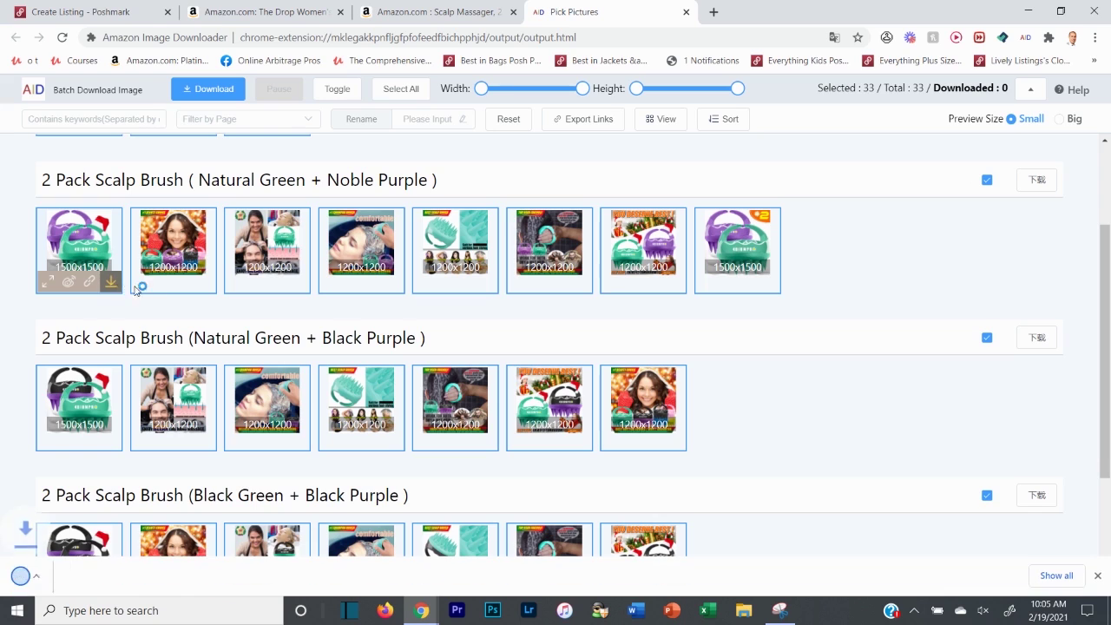
pyautogui.click(205, 283)
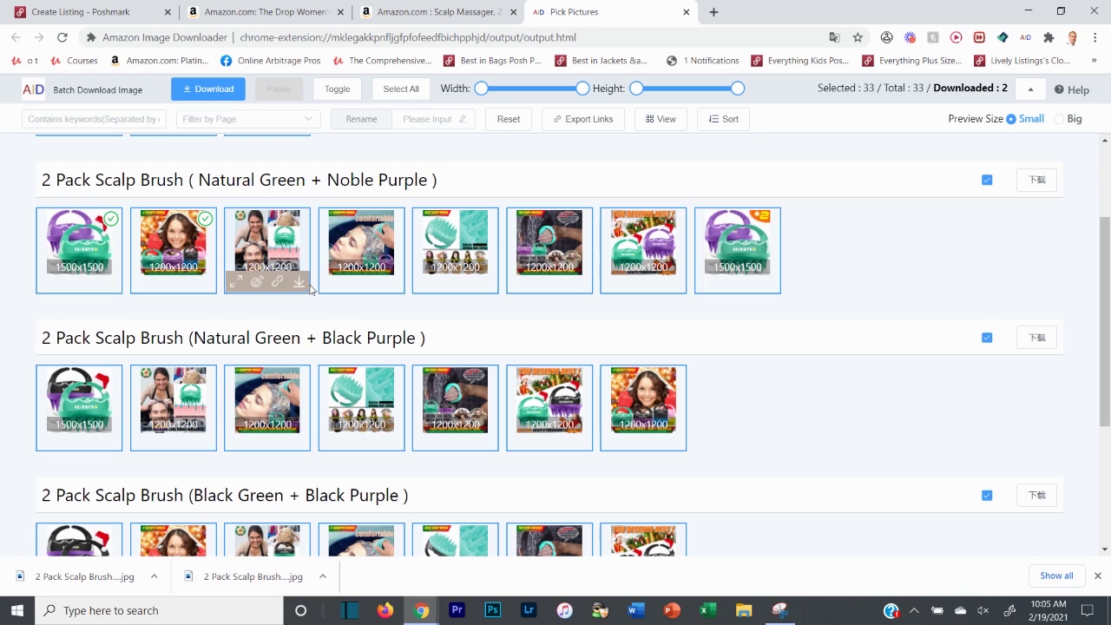
pyautogui.click(299, 285)
pyautogui.click(392, 285)
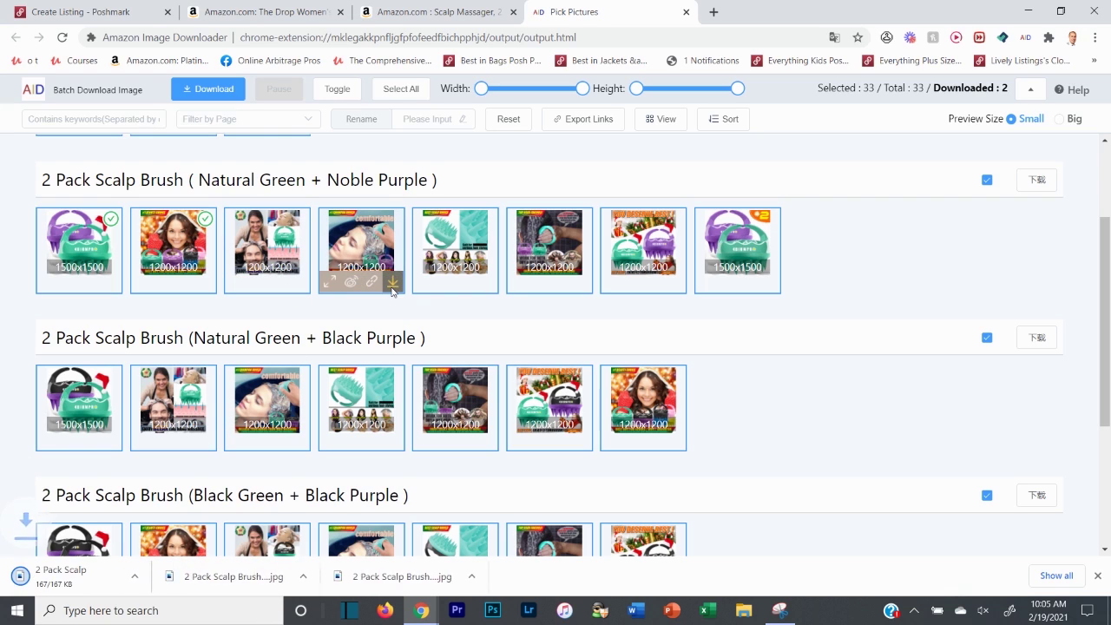
pyautogui.click(487, 283)
pyautogui.click(580, 283)
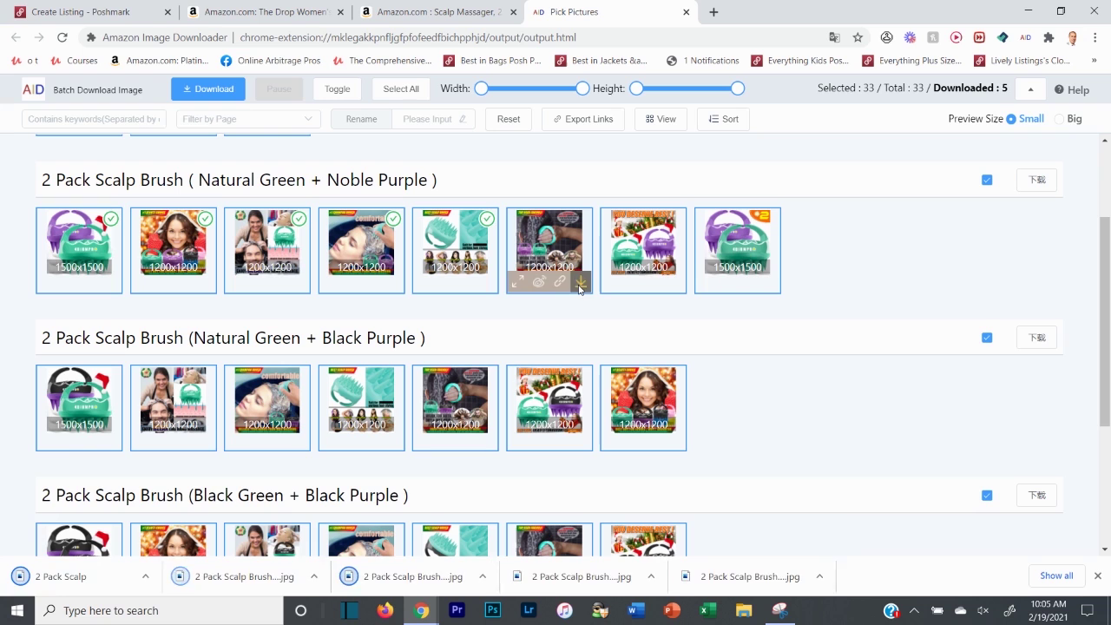
pyautogui.click(769, 281)
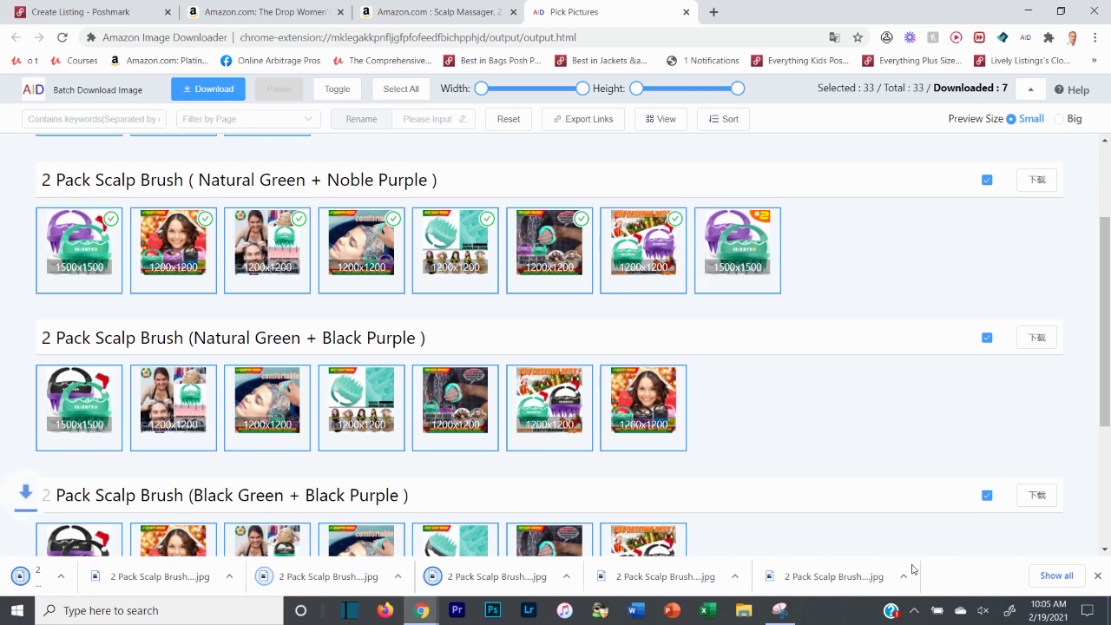
pyautogui.click(422, 13)
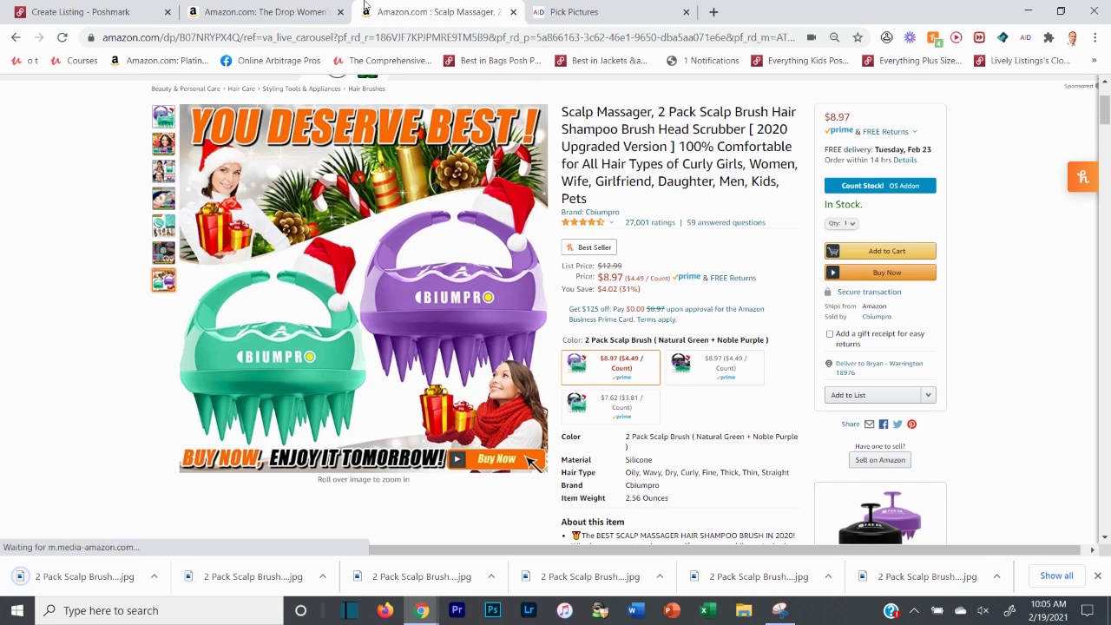
pyautogui.click(686, 12)
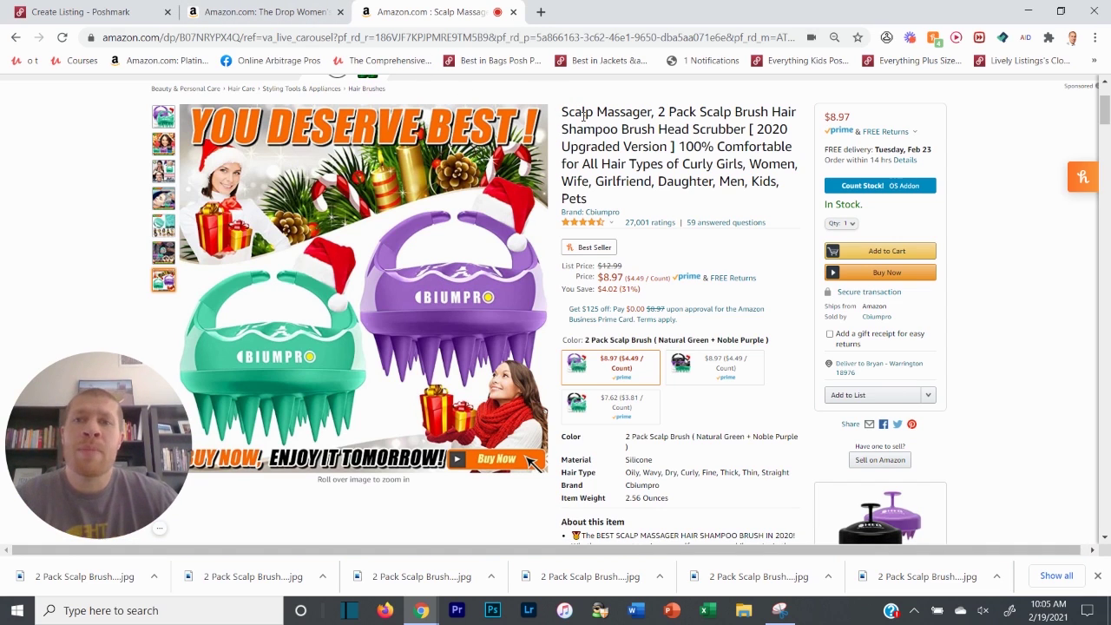
# Upload all eight downloaded scalp brush photos to the Poshmark listing and make the plain product shot with the Santa hat the covershot
pyautogui.click(104, 12)
pyautogui.click(553, 326)
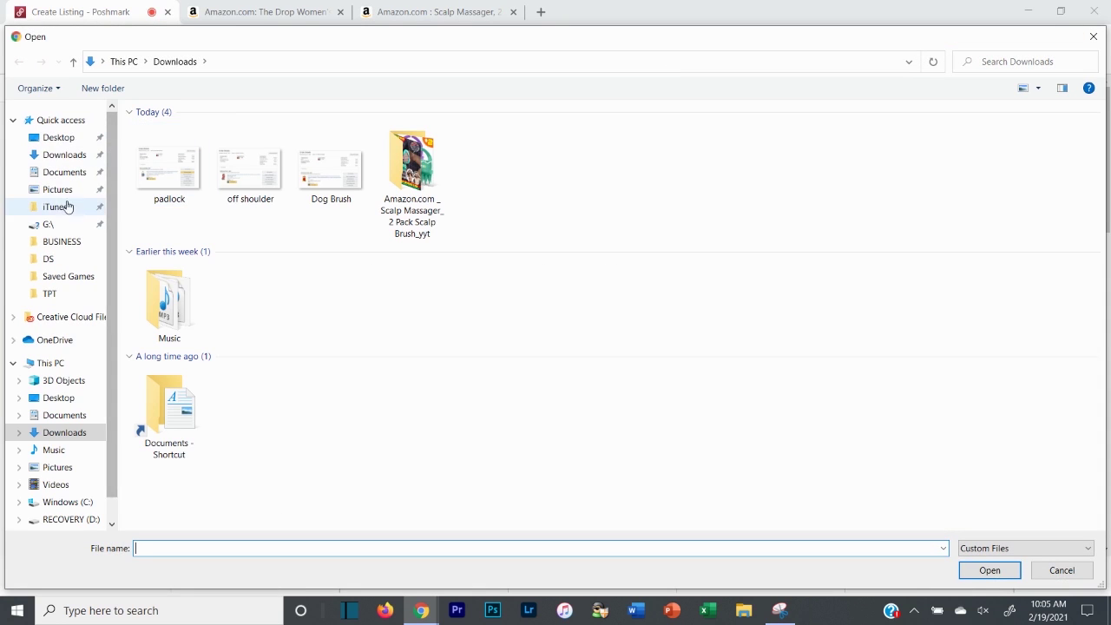
pyautogui.doubleClick(412, 163)
pyautogui.hotkey('ctrl', 'a')
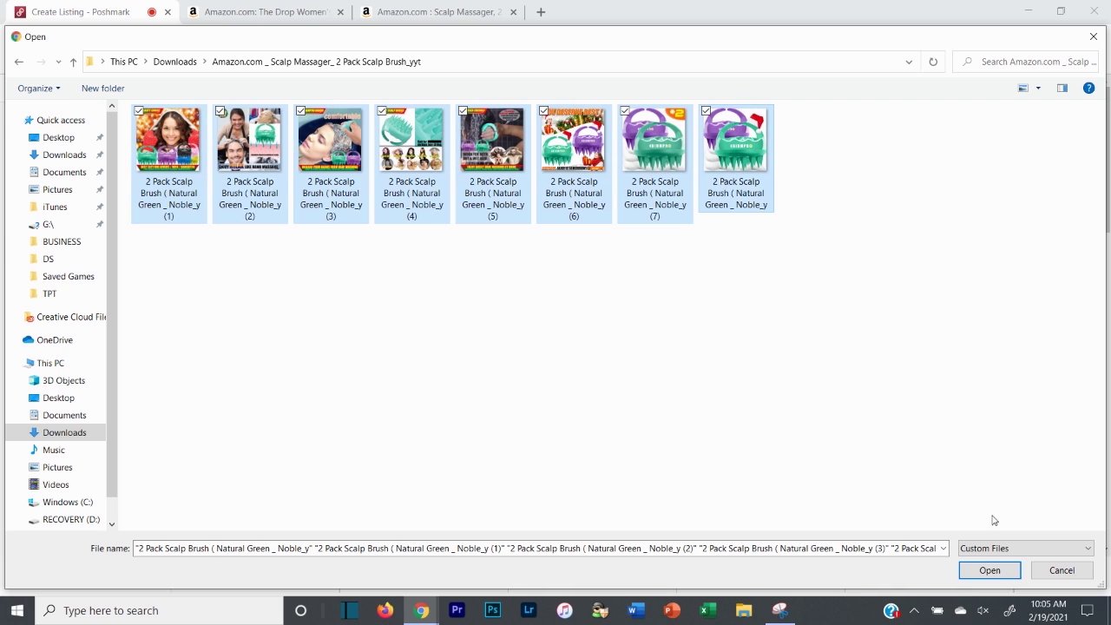
pyautogui.click(983, 569)
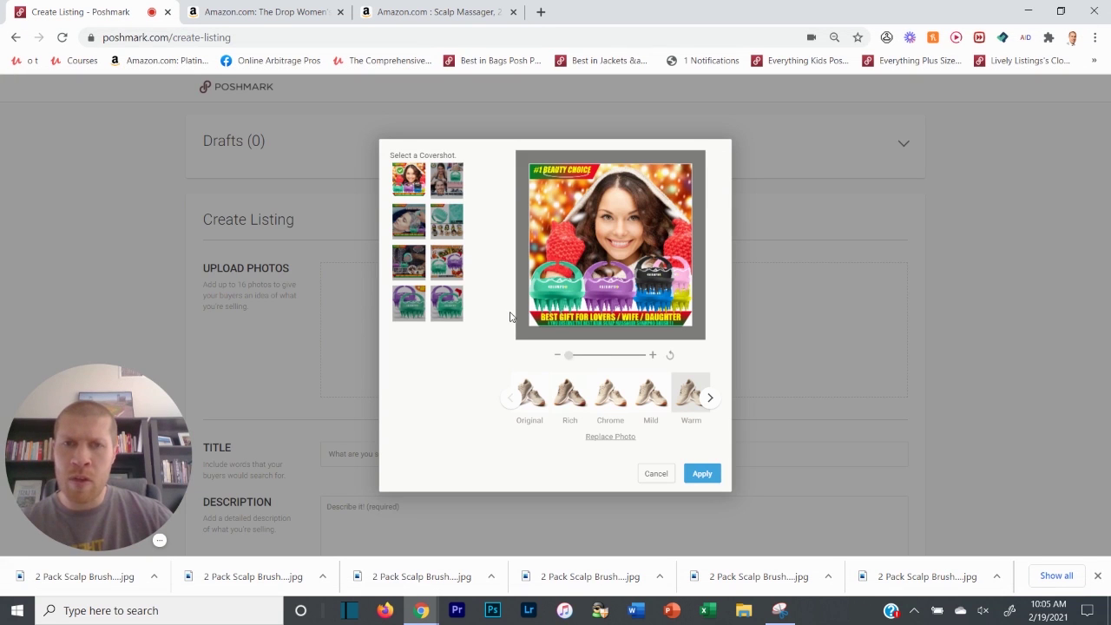
pyautogui.click(707, 474)
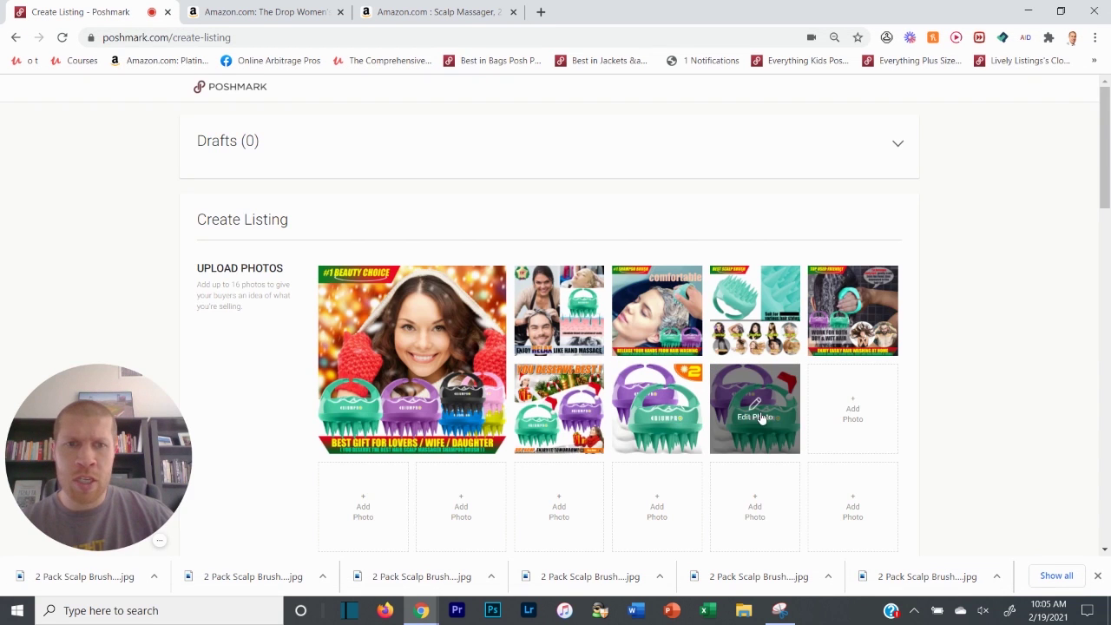
pyautogui.moveTo(761, 417); pyautogui.dragTo(425, 382)
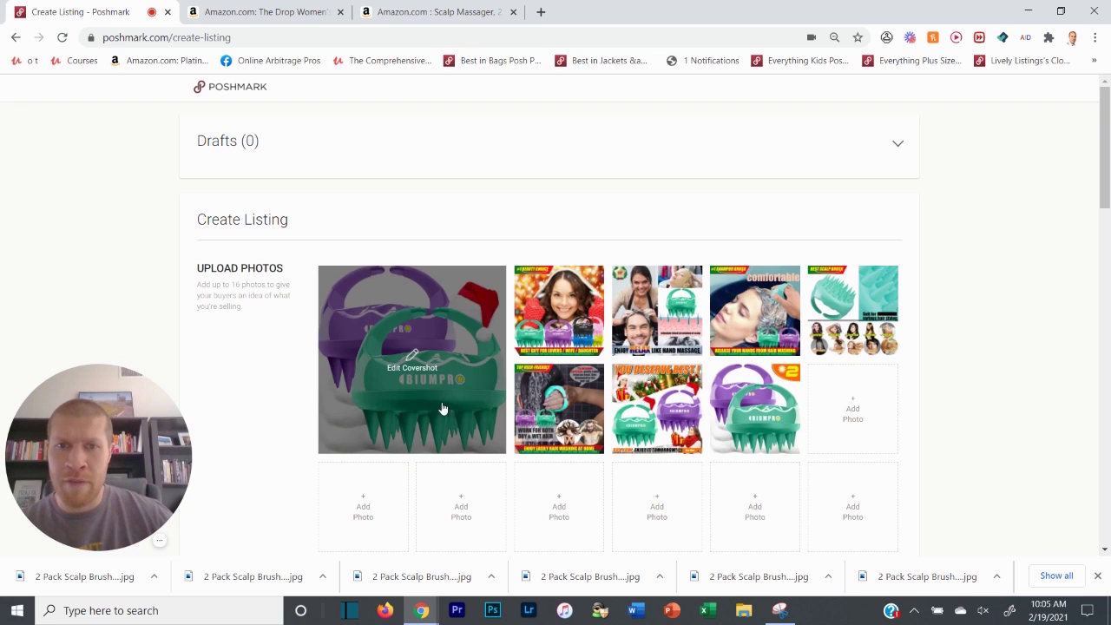
# Go to the title and description fields of the listing form, and switch to the Scalp Massager product page on Amazon
pyautogui.scroll(-2, 709, 396)
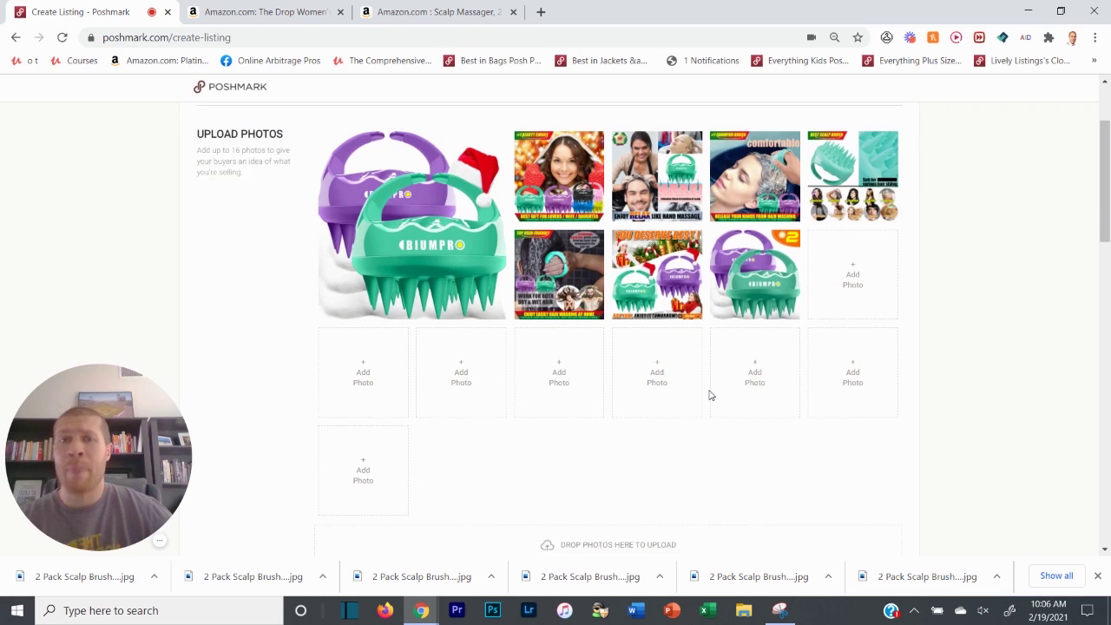
pyautogui.scroll(-3, 608, 320)
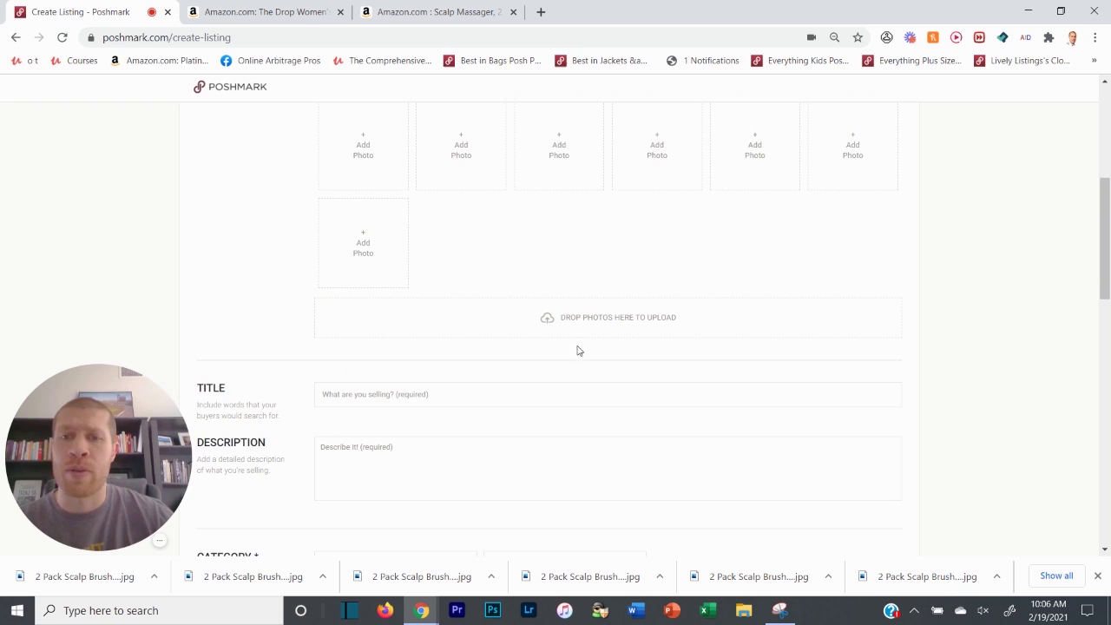
pyautogui.scroll(-1, 580, 351)
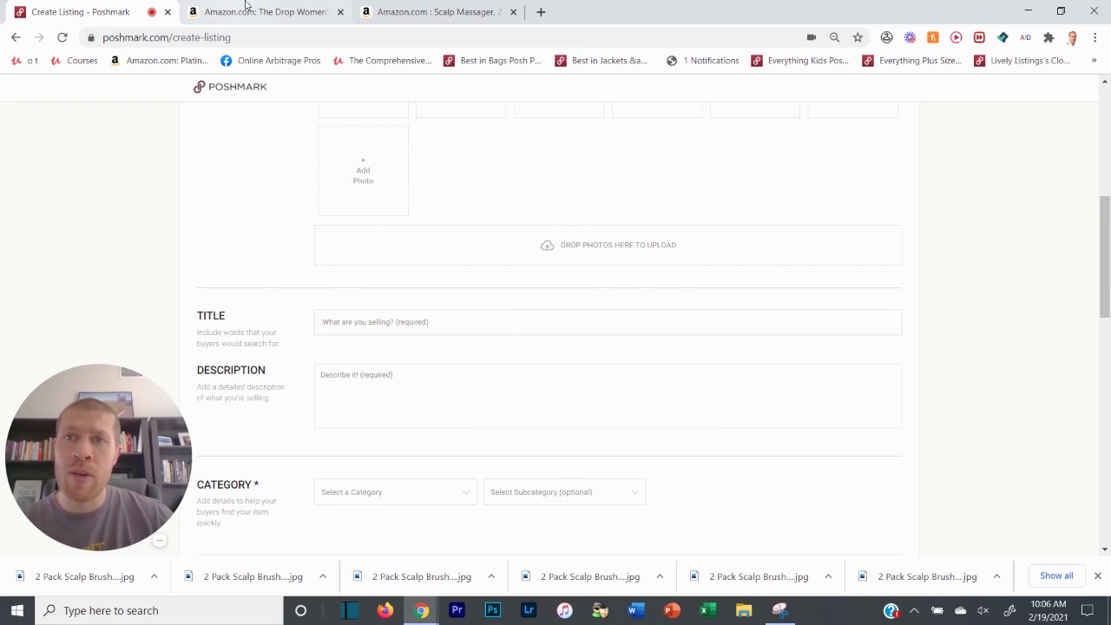
pyautogui.click(390, 12)
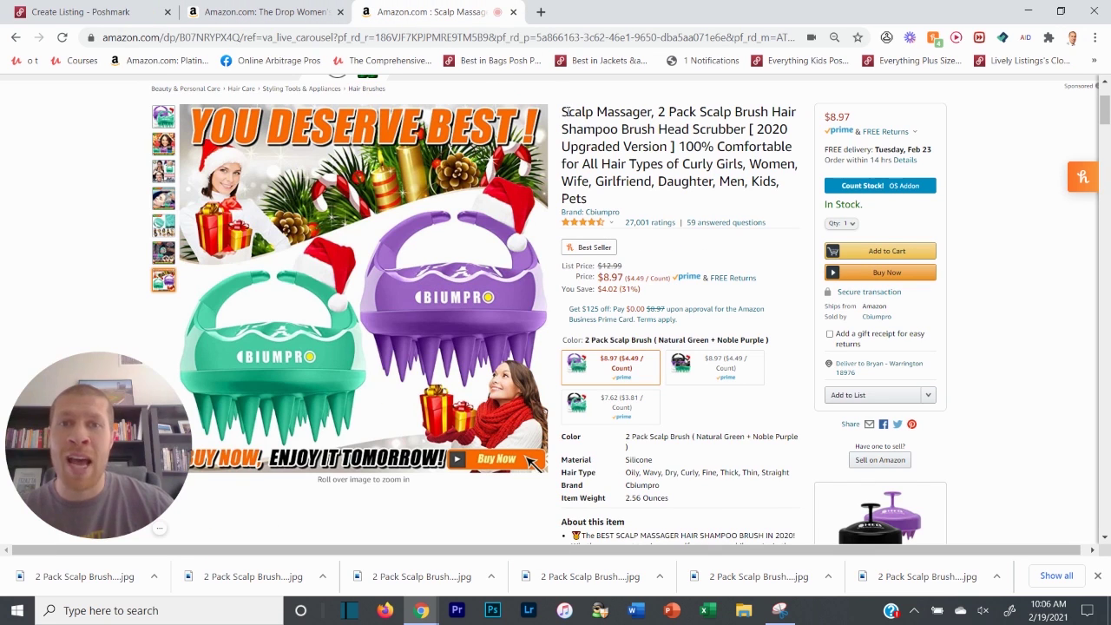
pyautogui.moveTo(562, 111); pyautogui.dragTo(647, 128)
pyautogui.rightClick(647, 128)
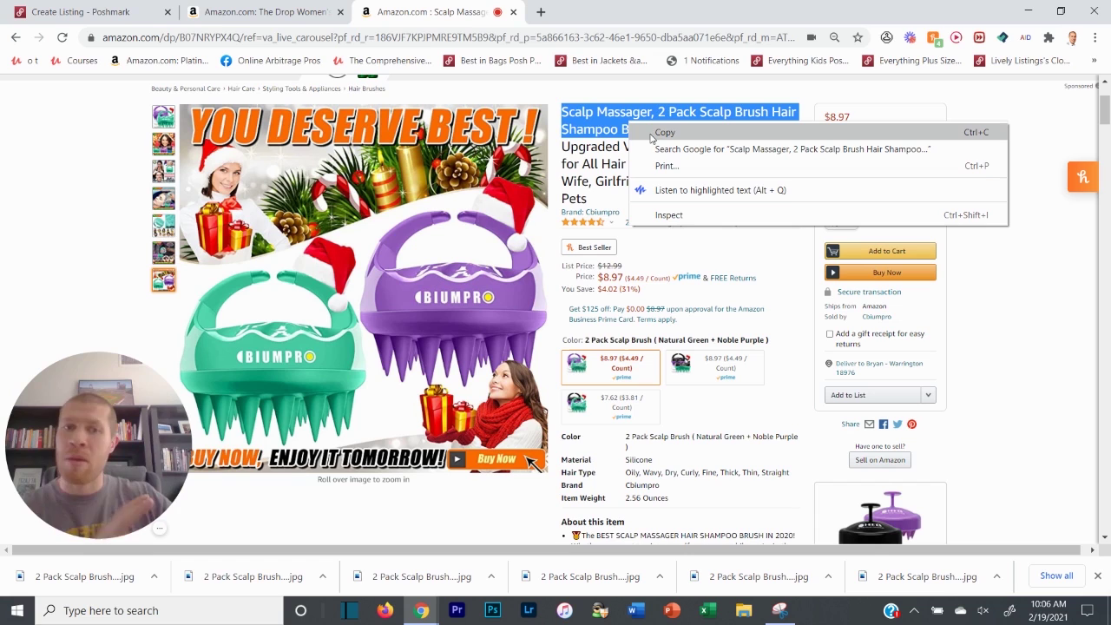
pyautogui.click(599, 139)
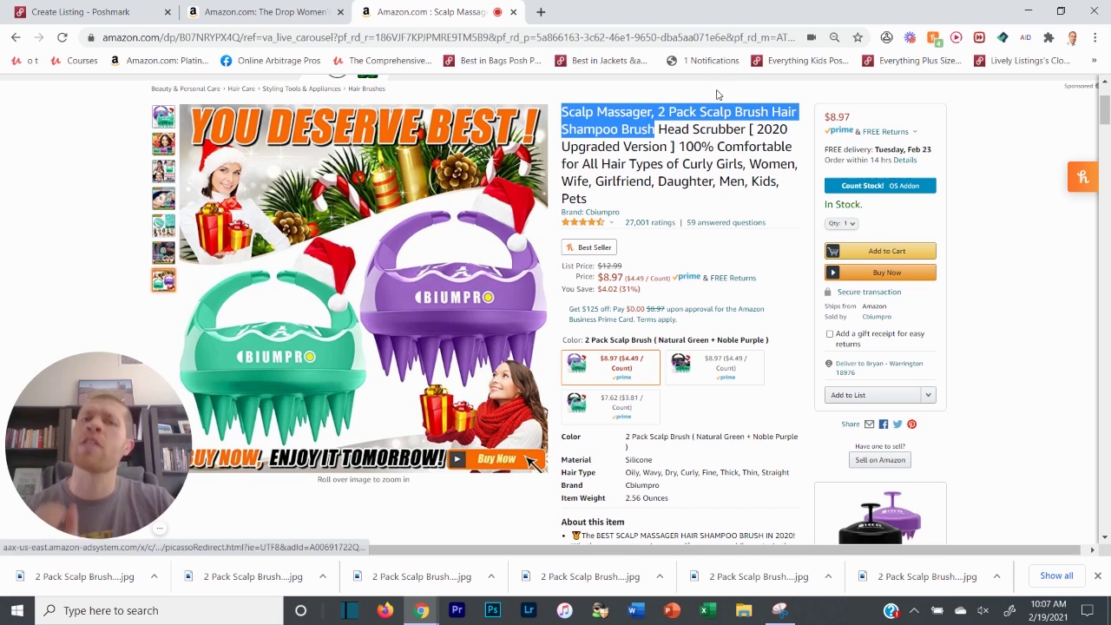
pyautogui.click(656, 129)
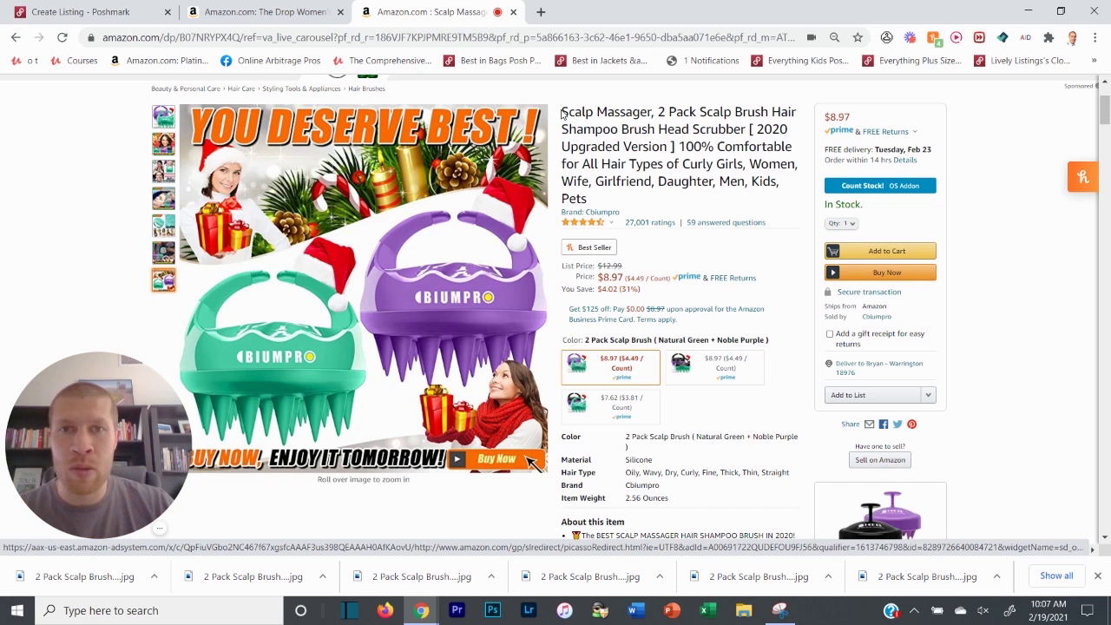
# Copy "Scalp Massager, 2 Pack Scalp Brush Hair Shampoo" from the Amazon product title into the Poshmark listing's title
pyautogui.moveTo(562, 111); pyautogui.dragTo(617, 128)
pyautogui.rightClick(612, 124)
pyautogui.click(628, 136)
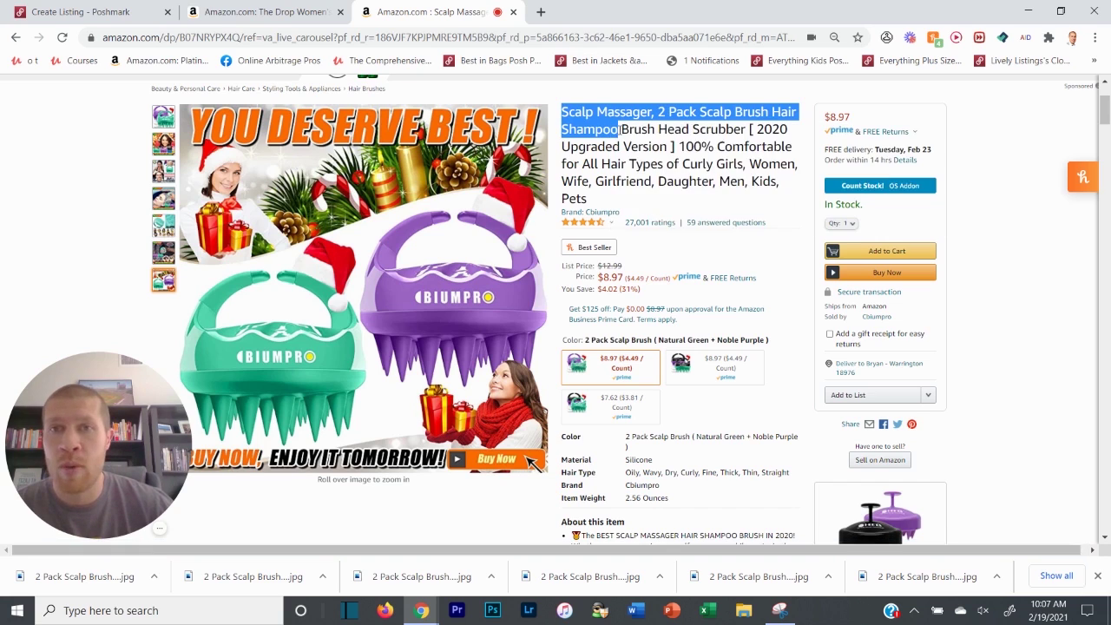
pyautogui.click(87, 11)
pyautogui.click(369, 319)
pyautogui.hotkey('ctrl', 'v')
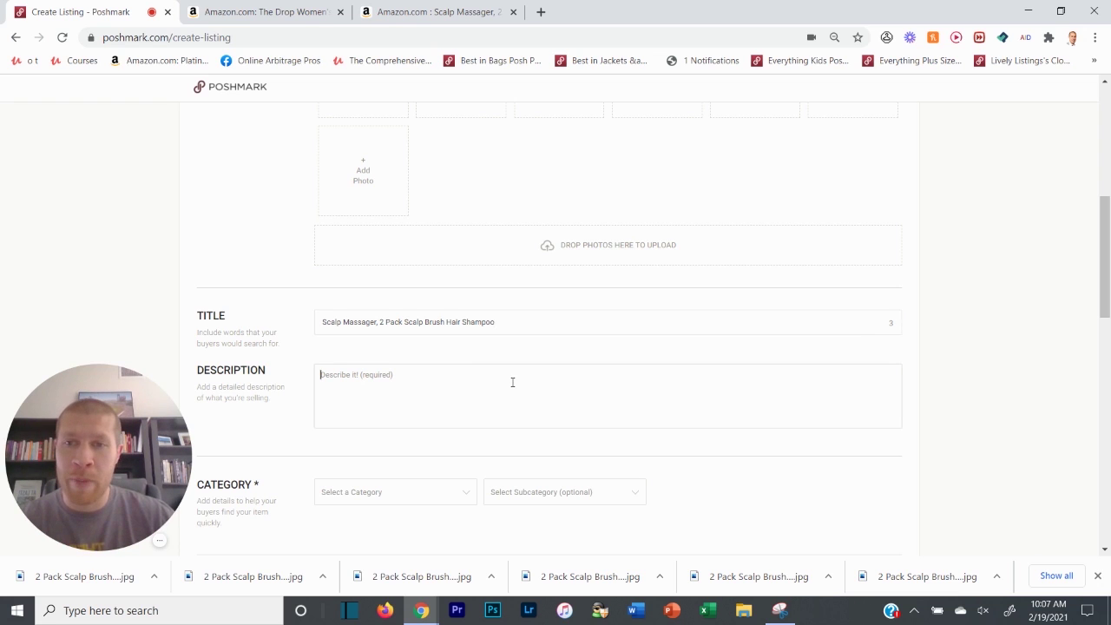
# Copy the text of the first three "About this item" bullets from Amazon into the Poshmark listing's description
pyautogui.click(432, 13)
pyautogui.scroll(-5, 573, 217)
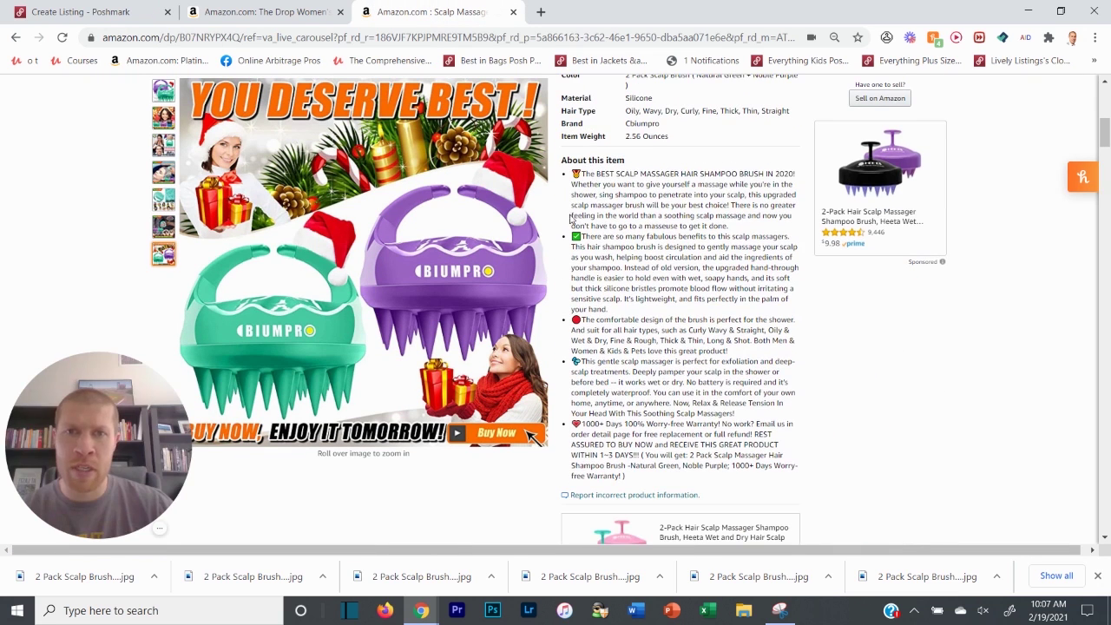
pyautogui.moveTo(584, 172); pyautogui.dragTo(730, 354)
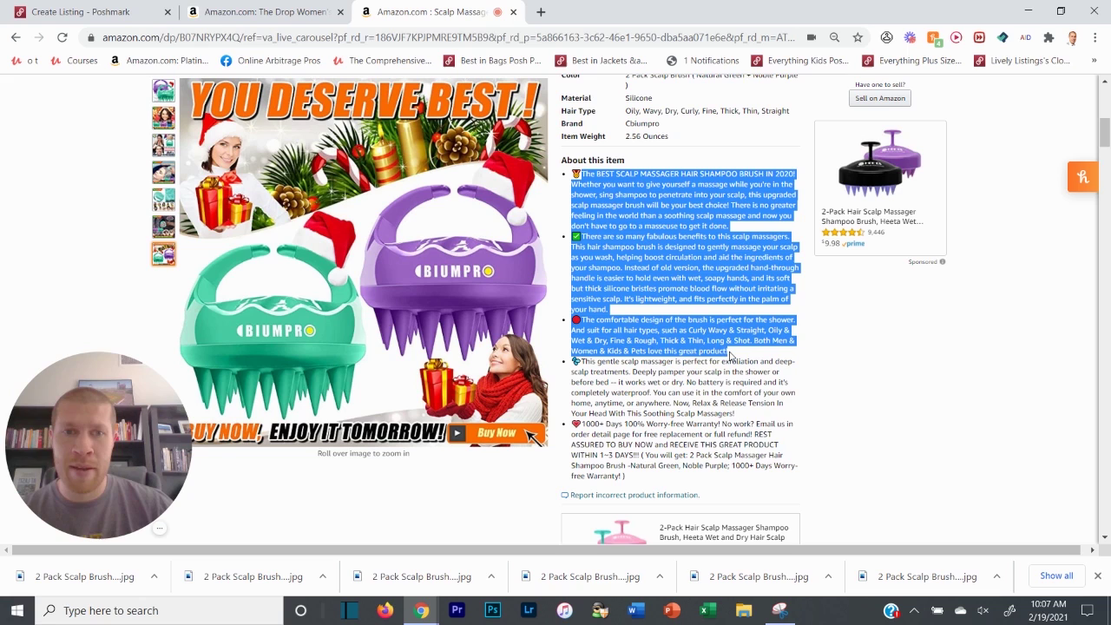
pyautogui.click(131, 12)
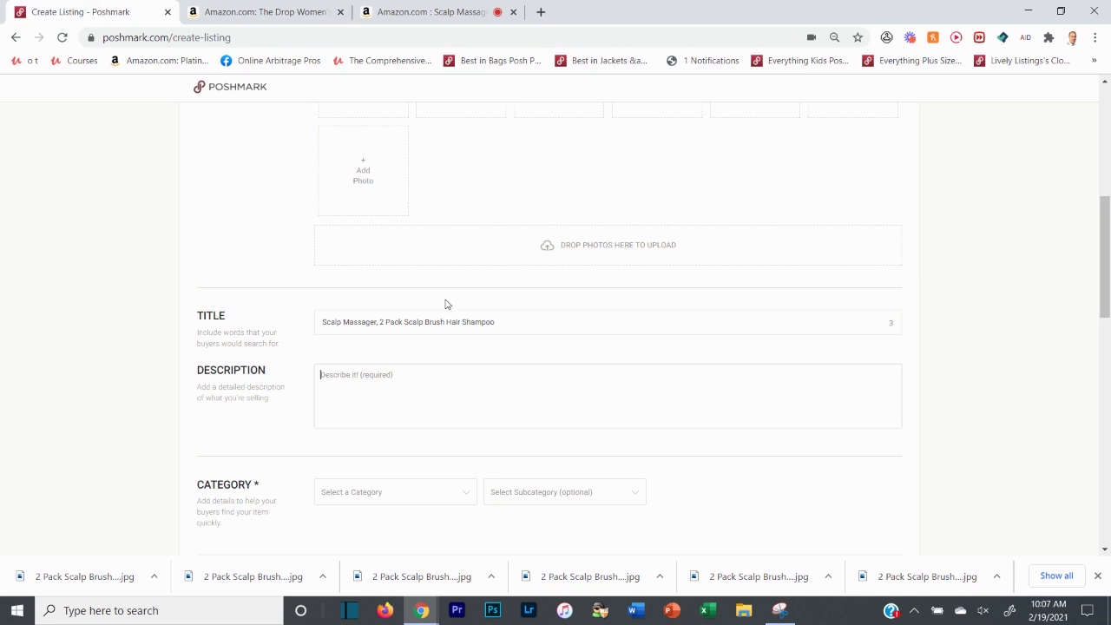
pyautogui.click(476, 376)
pyautogui.hotkey('ctrl', 'v')
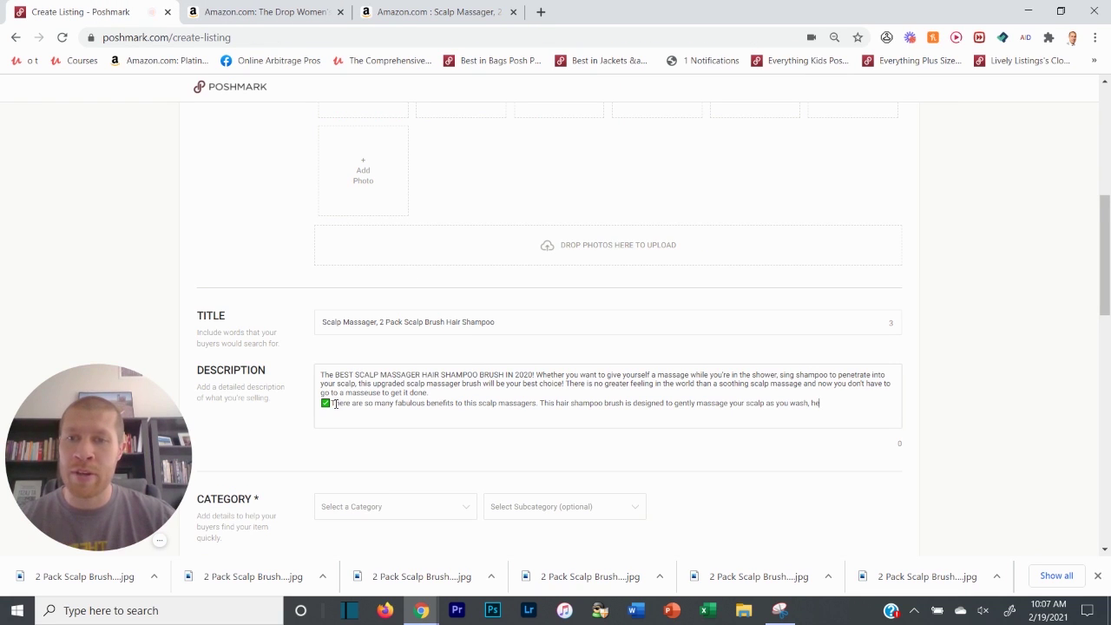
# Remove the check mark emoji and the cut-off ending "as you wash, he" from the description
pyautogui.click(331, 404)
pyautogui.press('BackSpace')
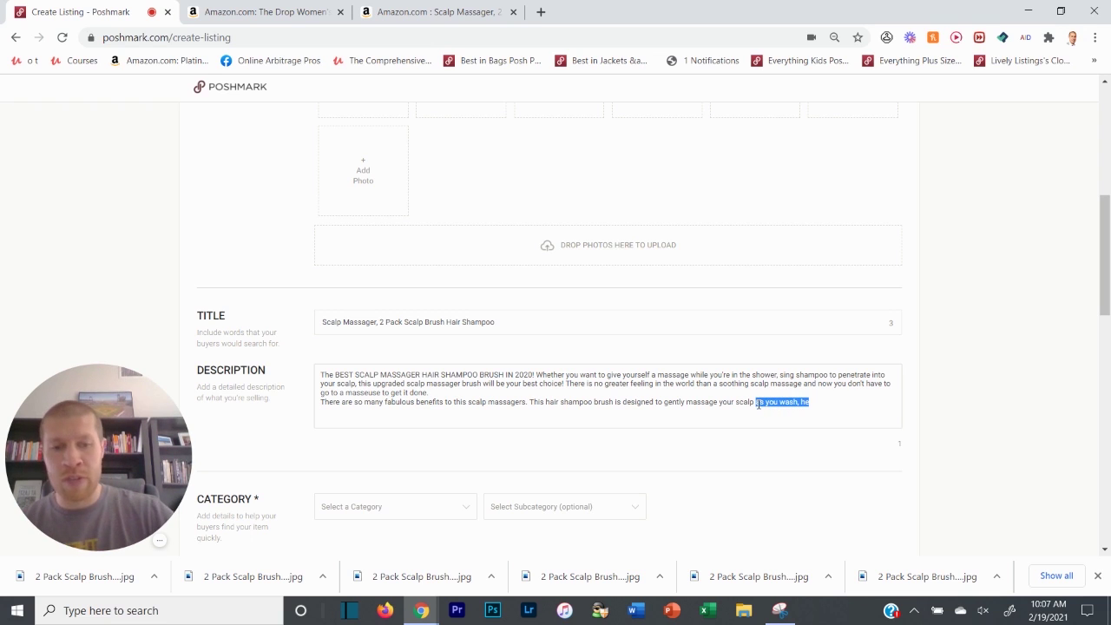
pyautogui.press('BackSpace')
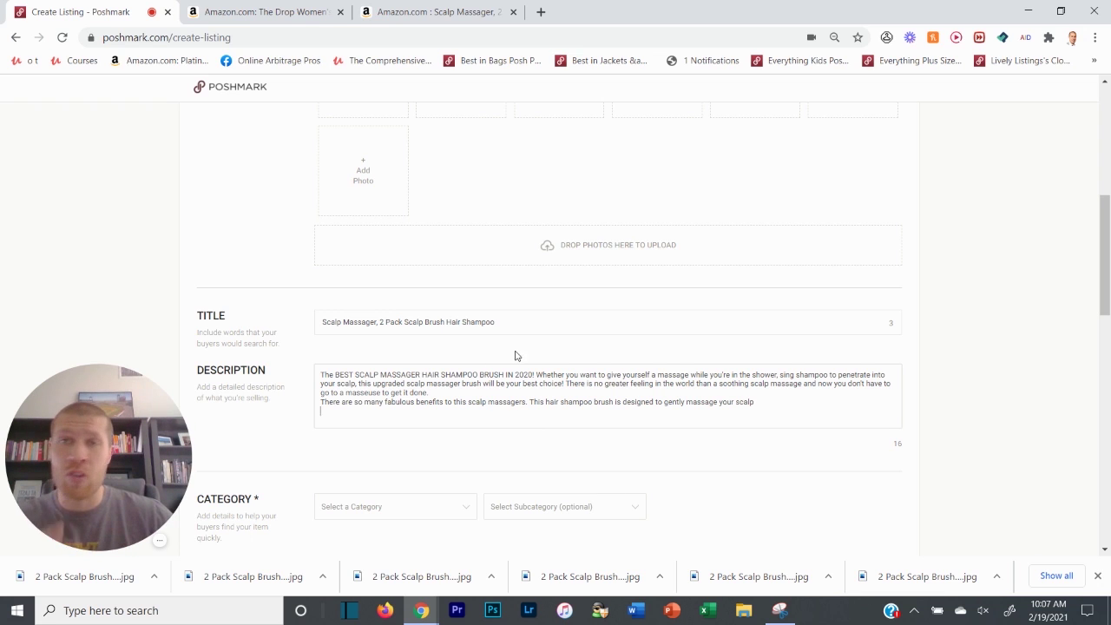
# Open the DS folder in File Explorer and check the number of the last saved shortcut
pyautogui.click(477, 14)
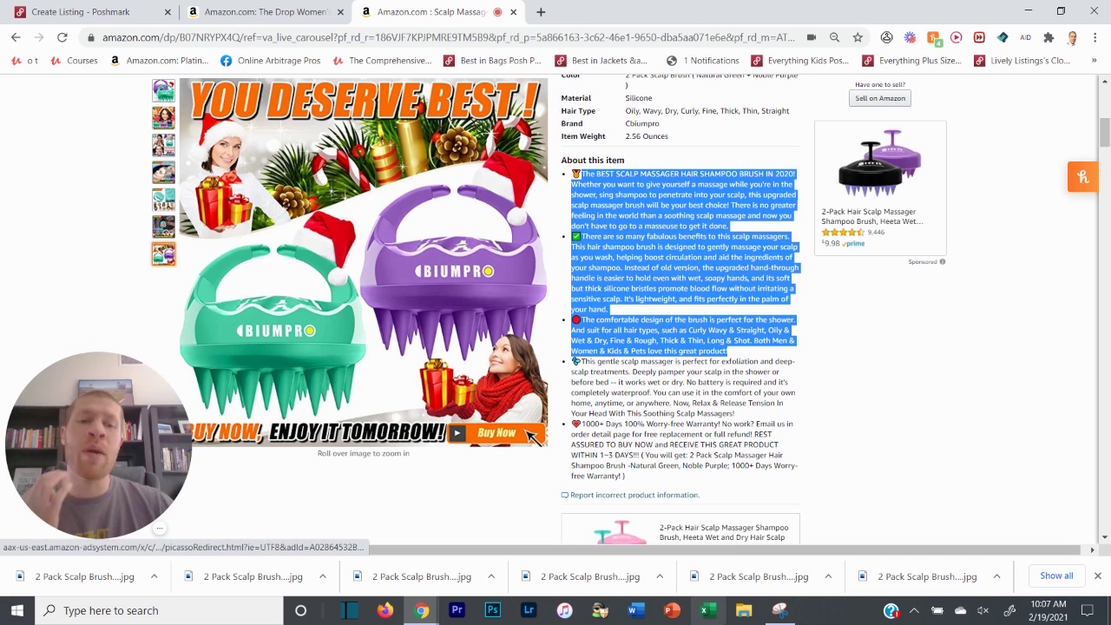
pyautogui.click(750, 615)
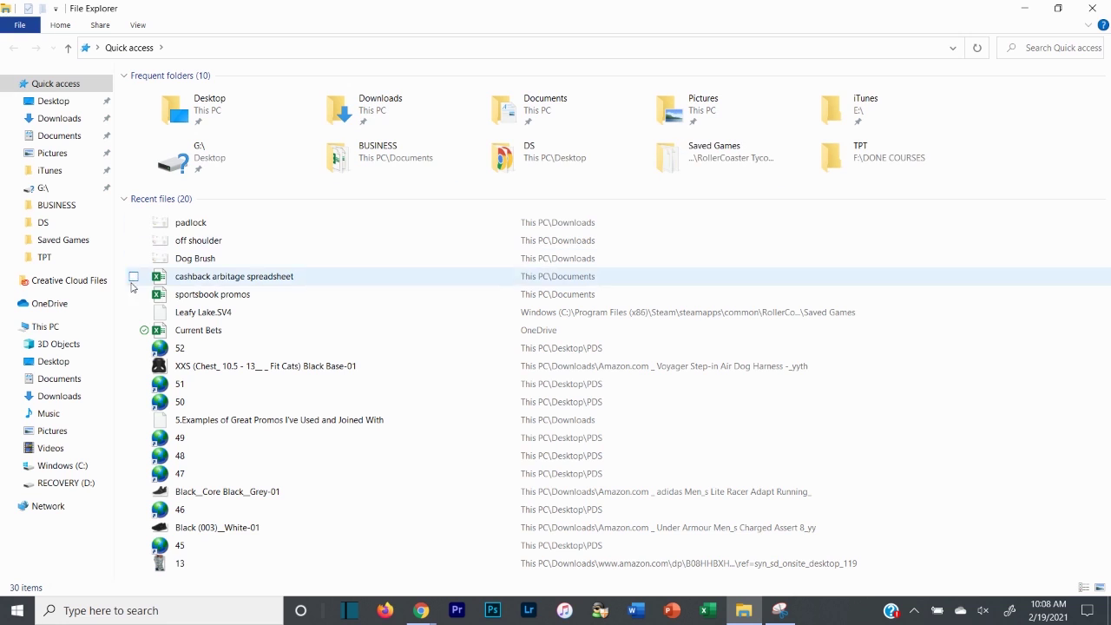
pyautogui.click(42, 223)
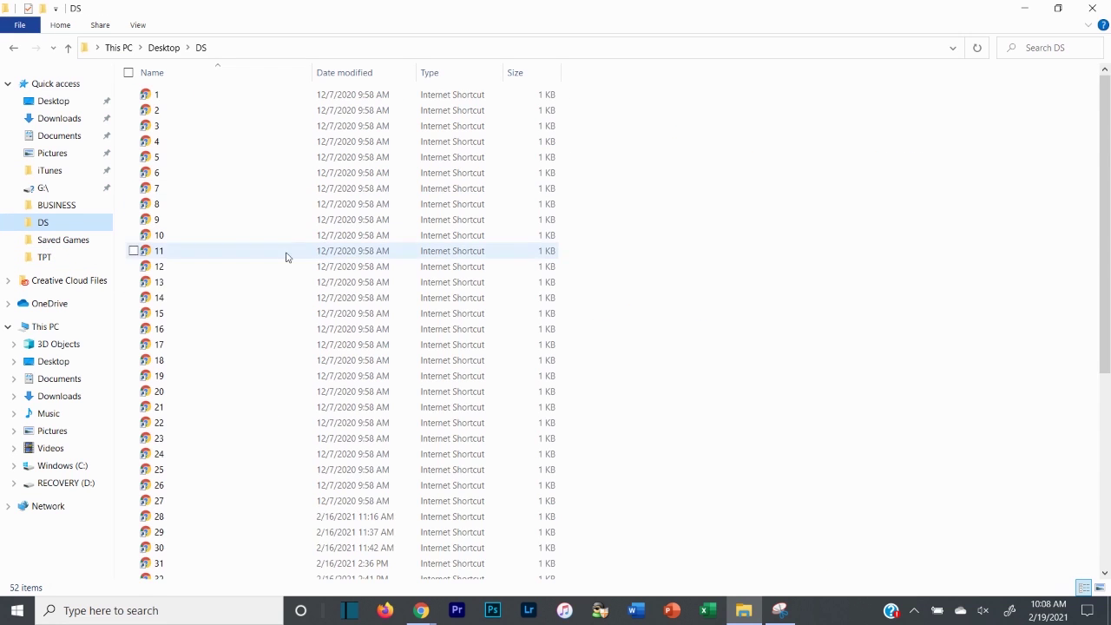
pyautogui.scroll(-5, 260, 391)
pyautogui.scroll(-1, 261, 434)
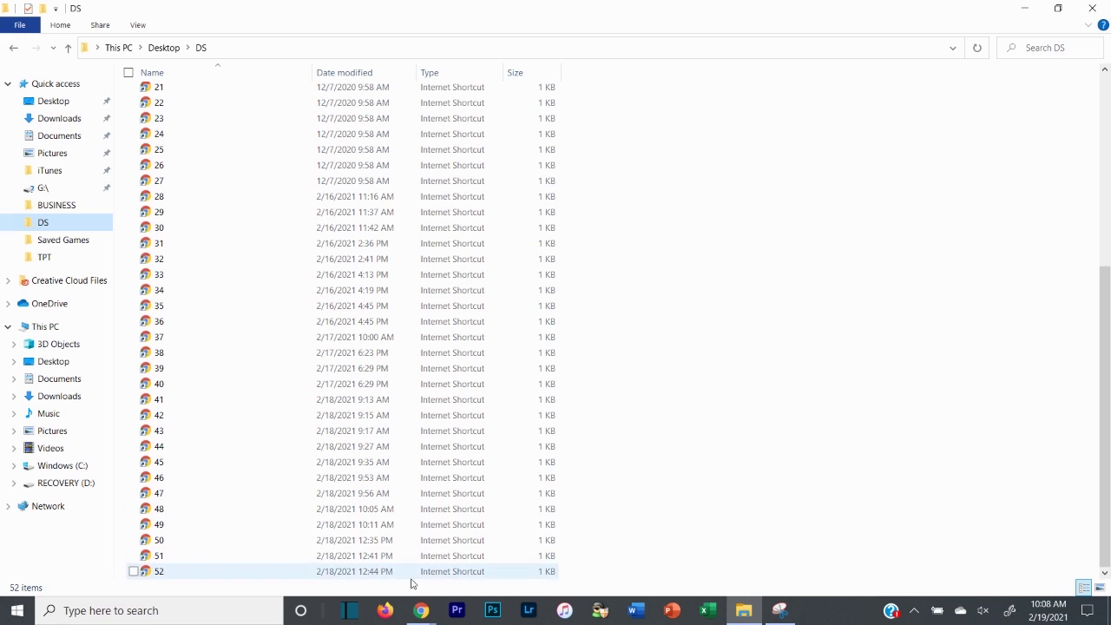
# Return to the Poshmark listing in Chrome and add the item number 53 on its own line at the end of the description
pyautogui.moveTo(421, 611)
pyautogui.click(291, 560)
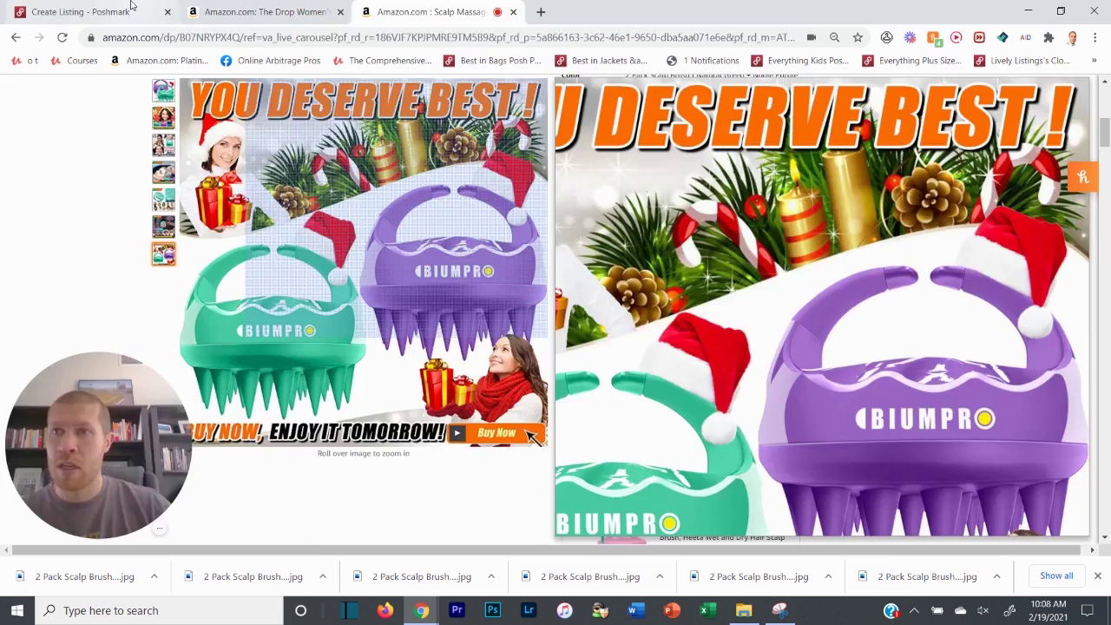
pyautogui.click(80, 11)
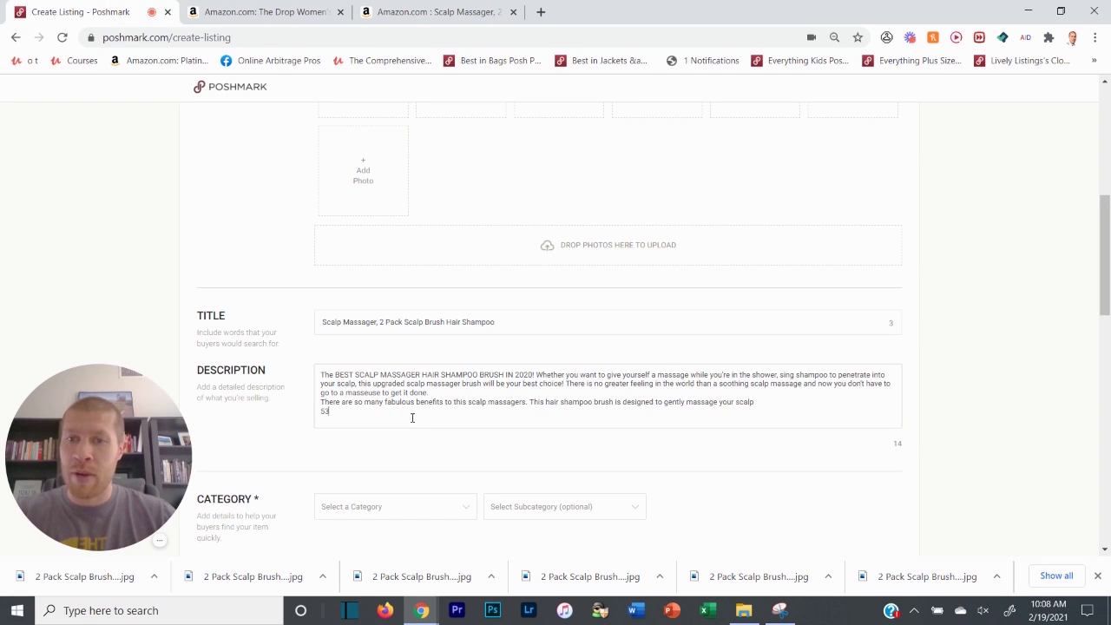
pyautogui.click(355, 425)
pyautogui.write('53')
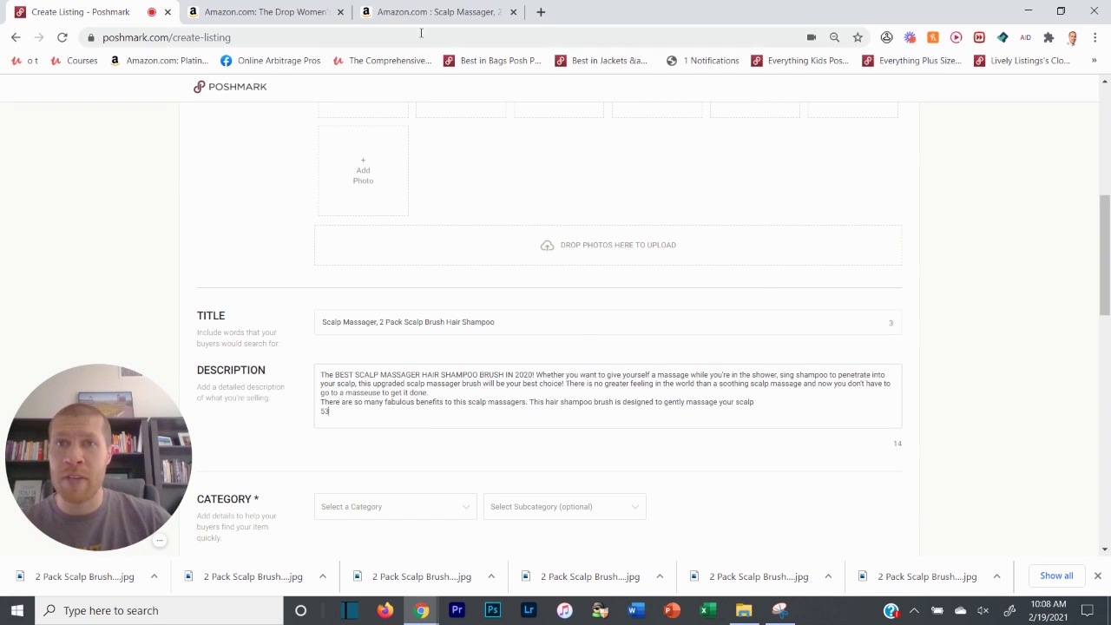
# Copy the Scalp Massager page's web address and use it as the location of a new desktop shortcut
pyautogui.click(417, 12)
pyautogui.rightClick(413, 36)
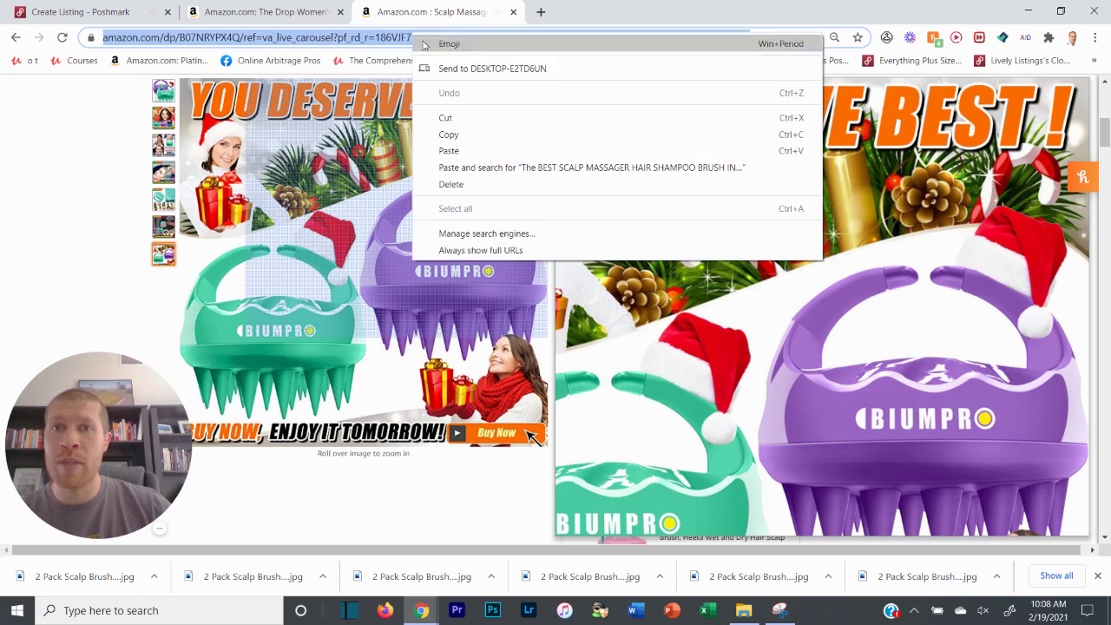
pyautogui.click(434, 131)
pyautogui.click(1028, 10)
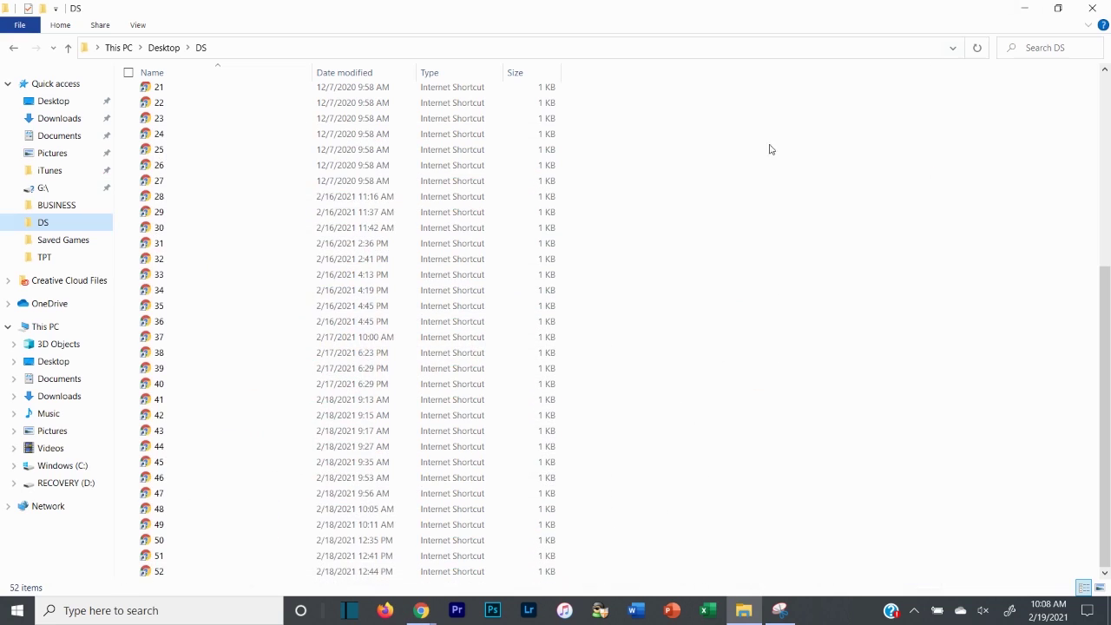
pyautogui.click(1025, 9)
pyautogui.rightClick(682, 198)
pyautogui.moveTo(637, 339)
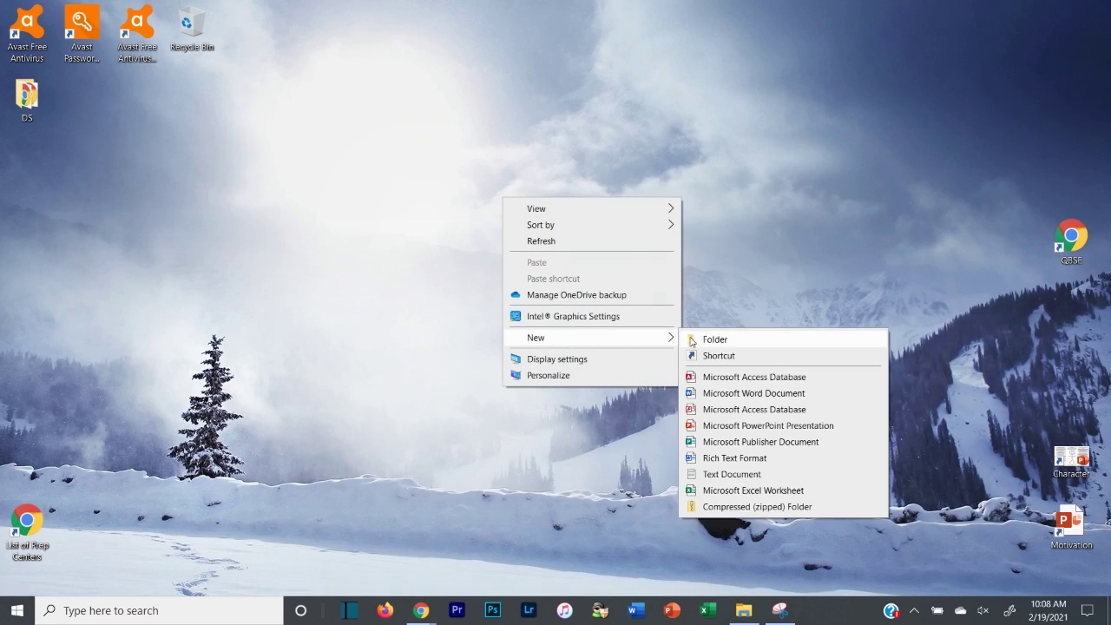
pyautogui.click(699, 355)
pyautogui.hotkey('ctrl', 'v')
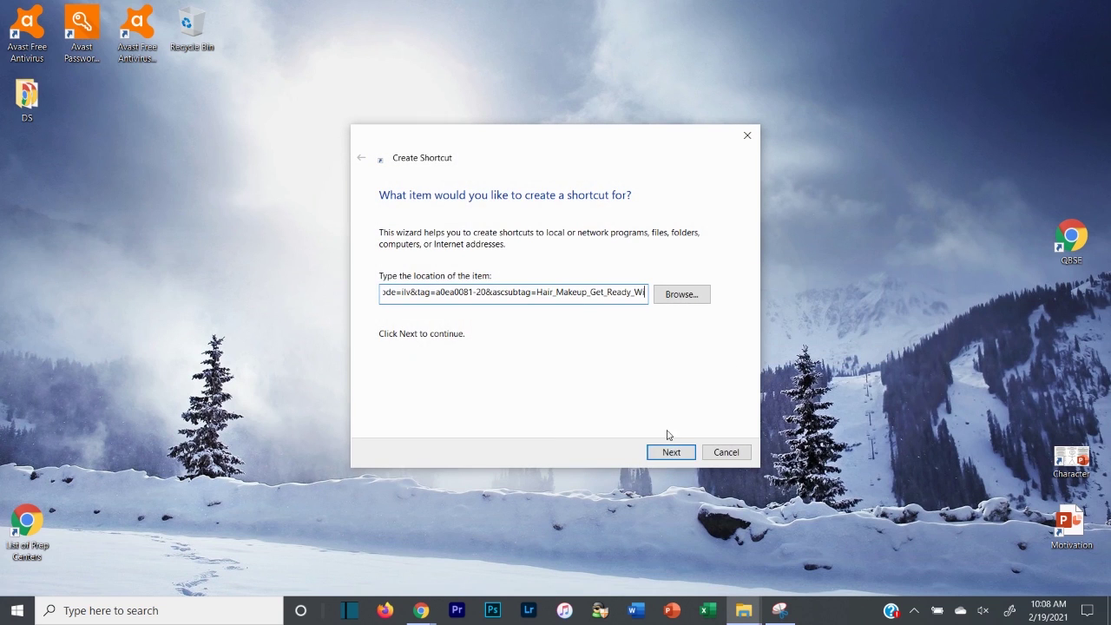
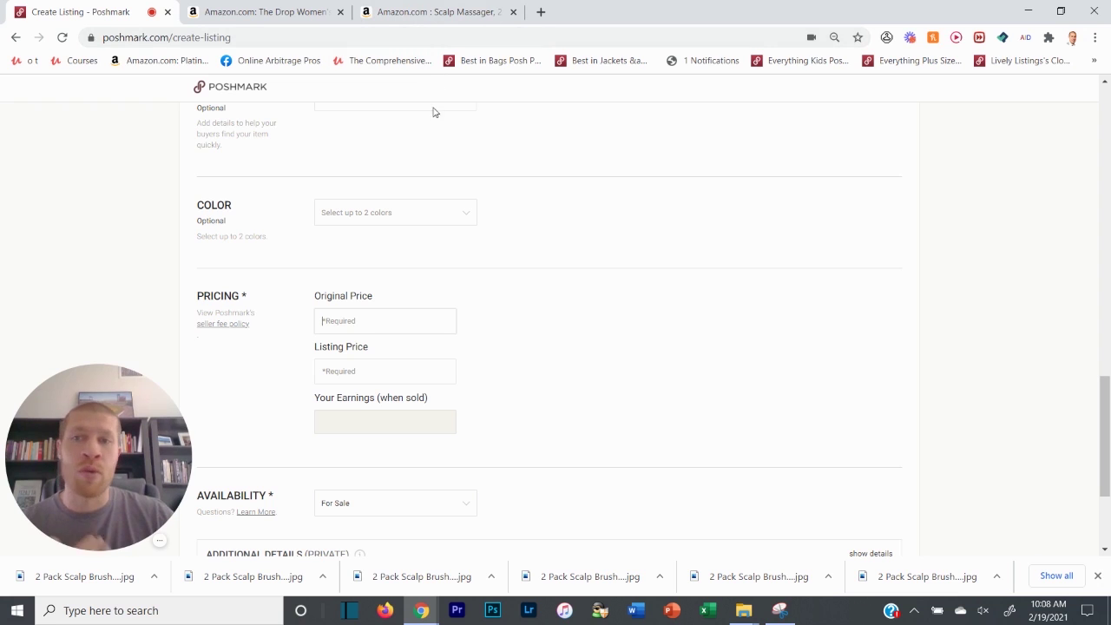
# Check the massager's price on Amazon, and set the Poshmark listing's original price to 0 and listing price to 20
pyautogui.scroll(3, 476, 203)
pyautogui.scroll(-2, 476, 202)
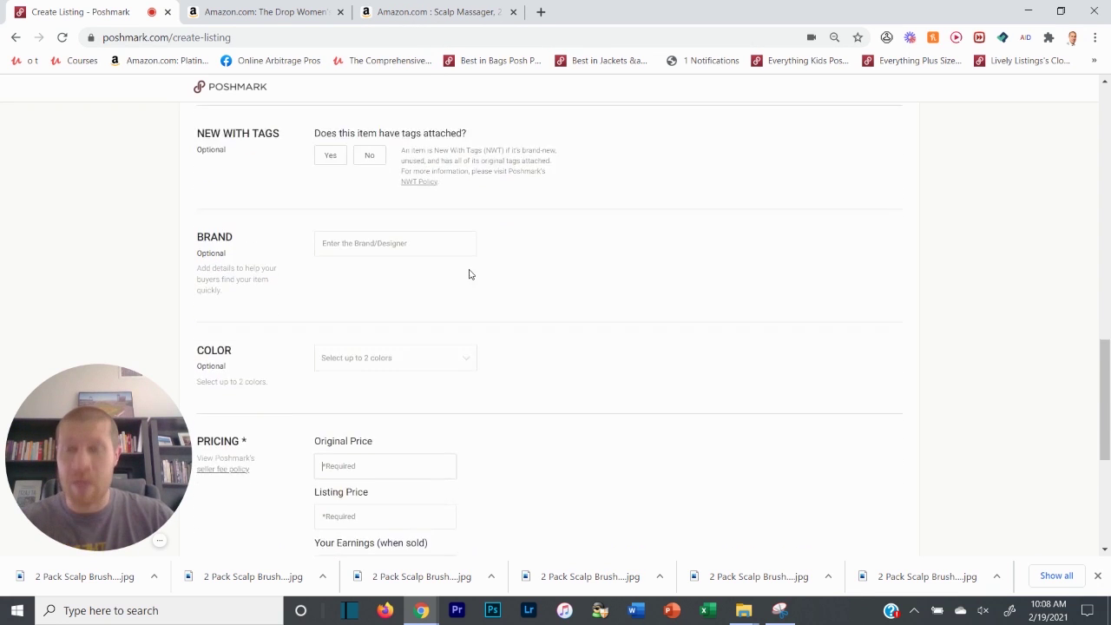
pyautogui.click(433, 15)
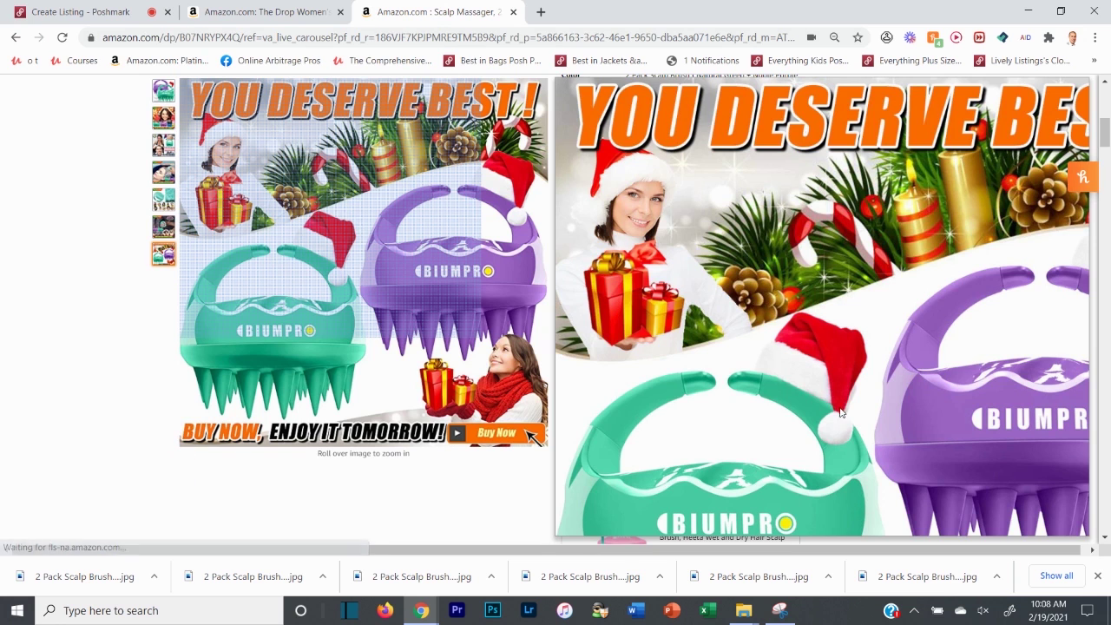
pyautogui.scroll(5, 692, 439)
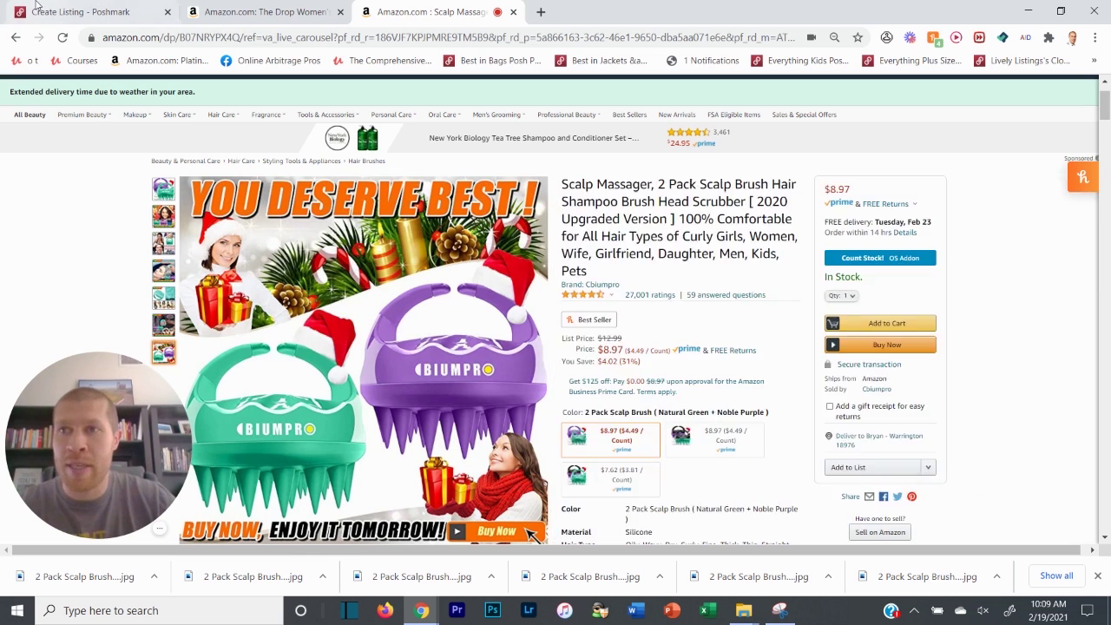
pyautogui.click(81, 11)
pyautogui.click(362, 398)
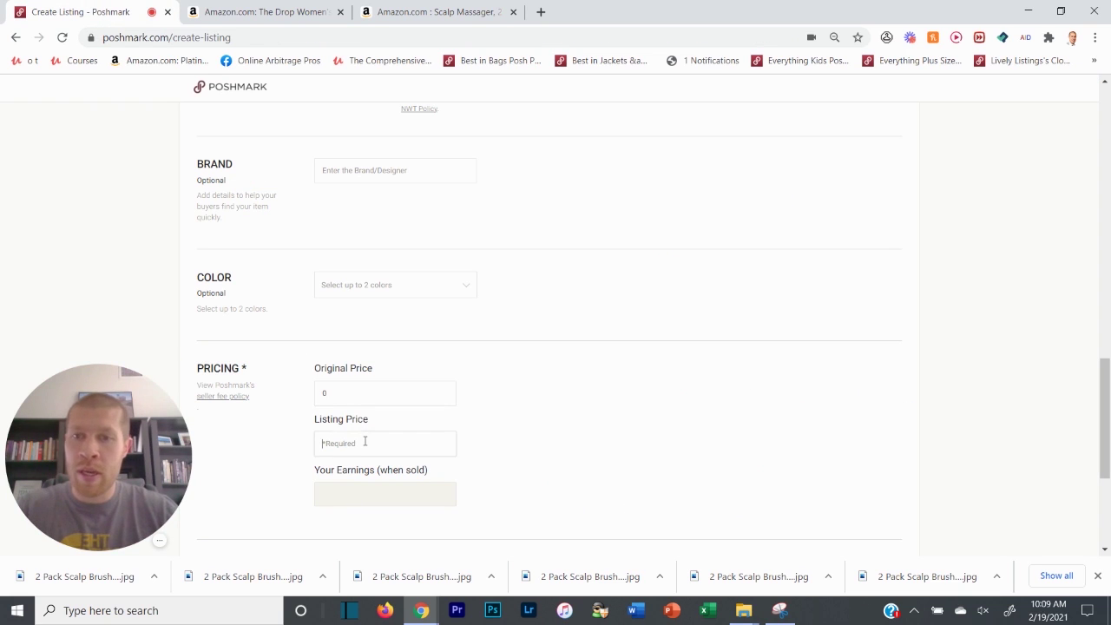
pyautogui.click(368, 442)
pyautogui.write('20')
pyautogui.scroll(-2, 561, 402)
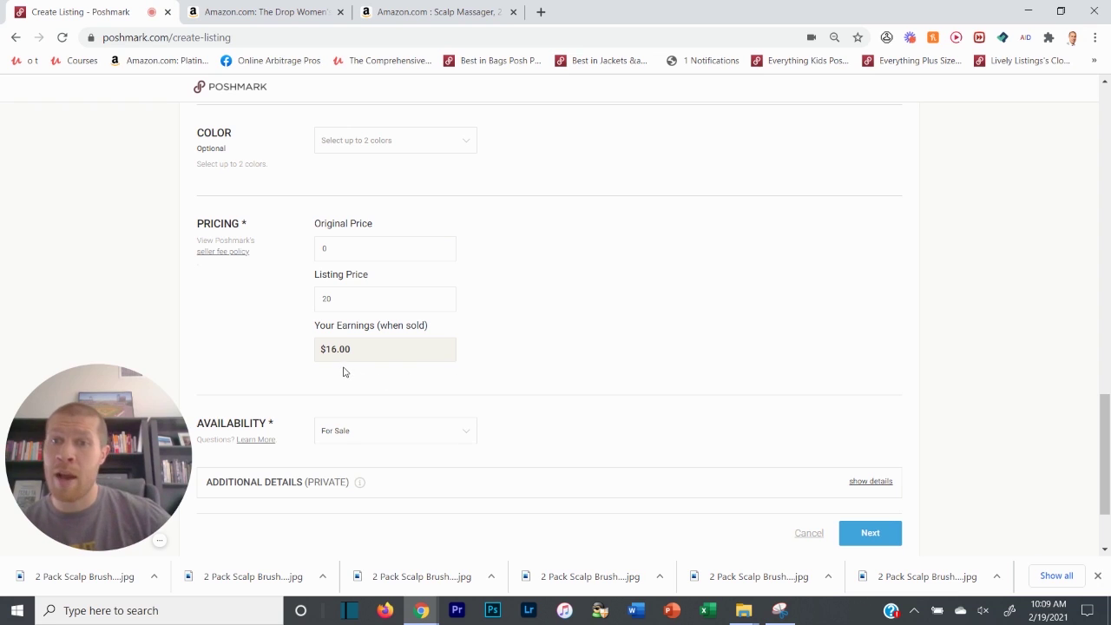
# Compare the listing price with the Amazon price of the massager and return to the Poshmark pricing section
pyautogui.click(448, 9)
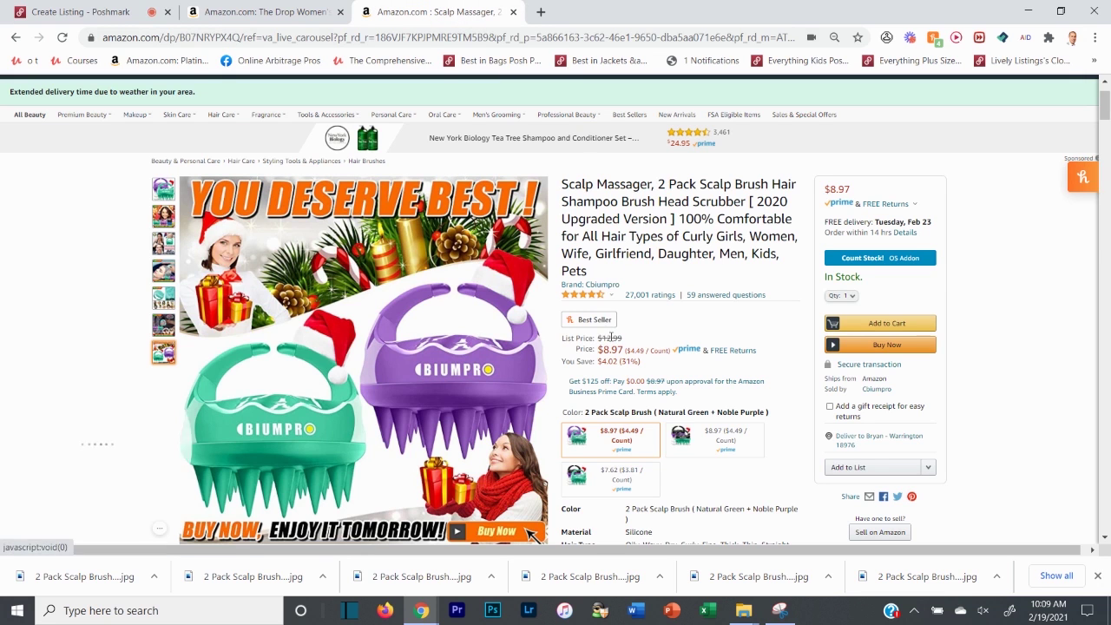
pyautogui.click(165, 12)
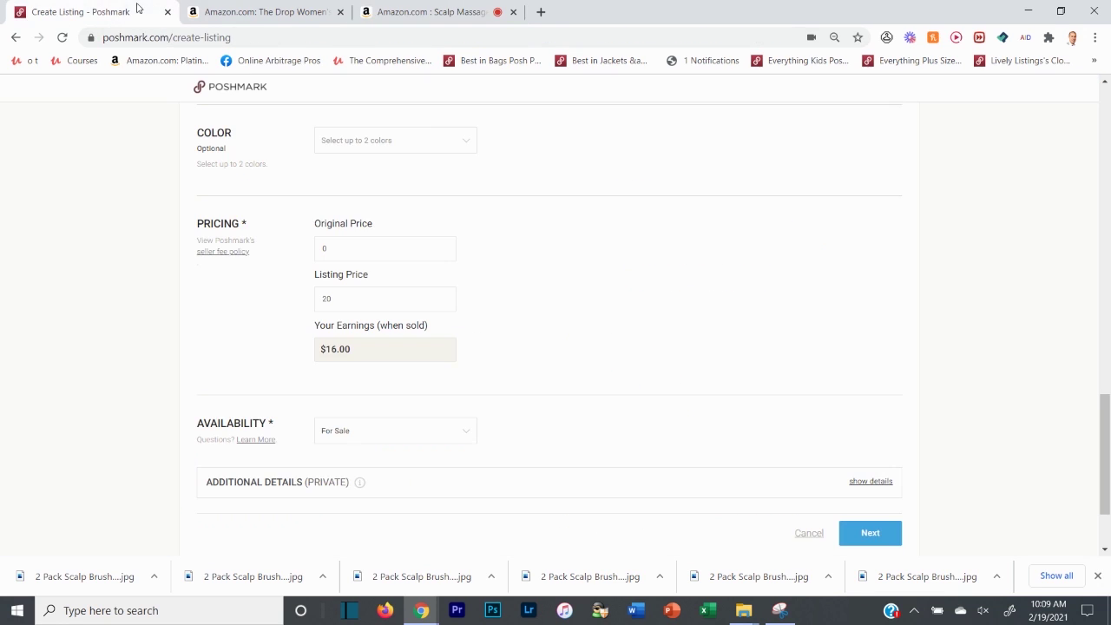
pyautogui.scroll(2, 571, 323)
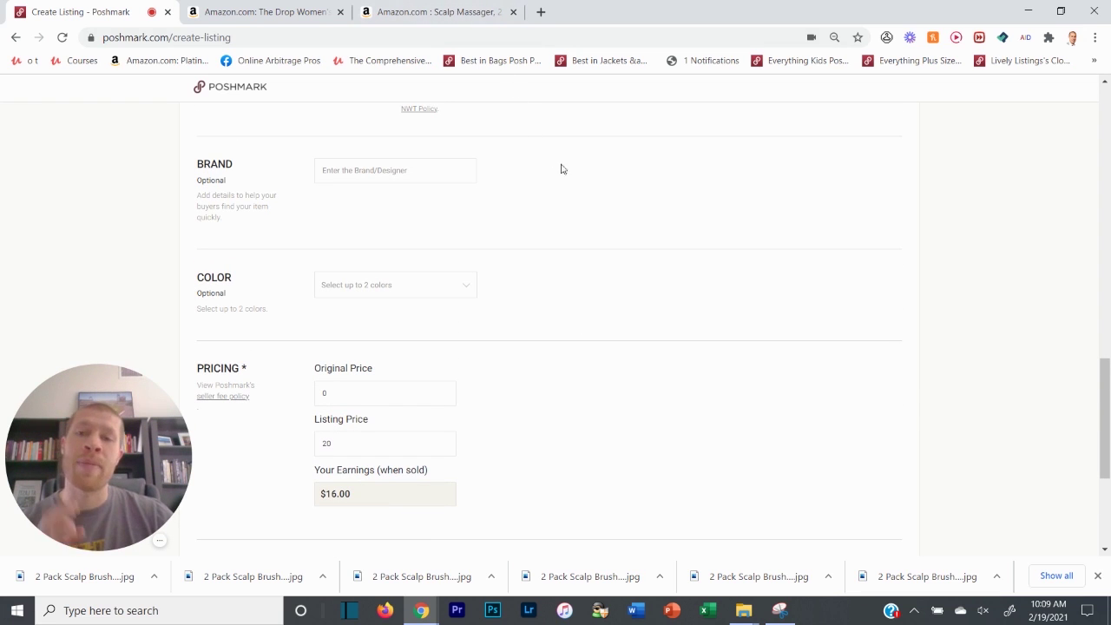
# Switch to the Amazon sweatshirt dress page and collect the current tab's product images with Amazon Image Downloader, dismissing the translation prompt
pyautogui.scroll(12, 610, 278)
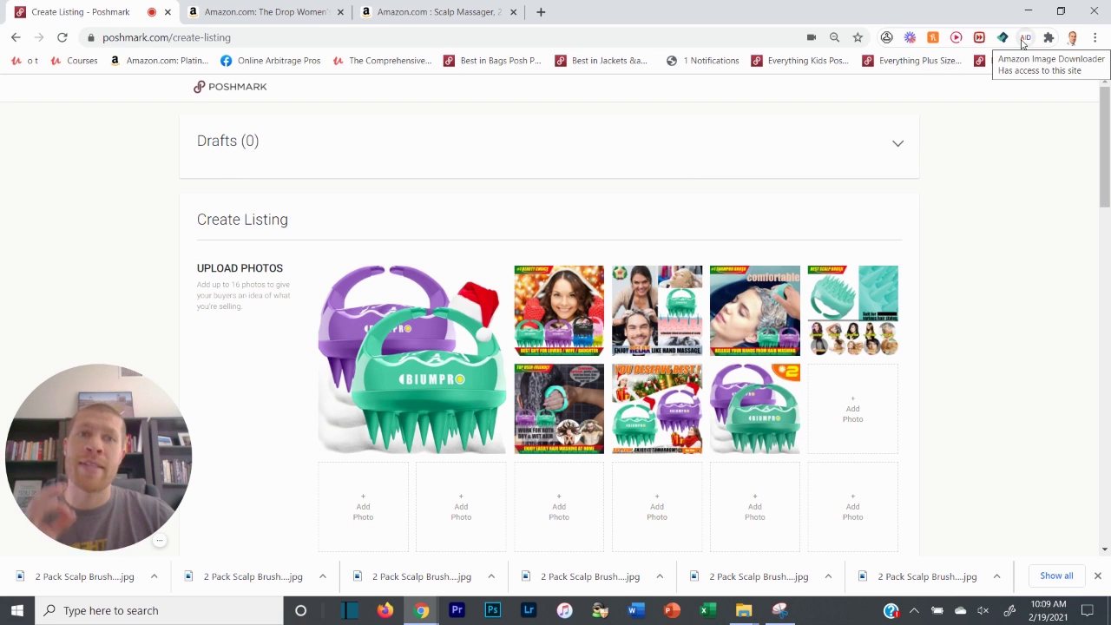
pyautogui.click(328, 12)
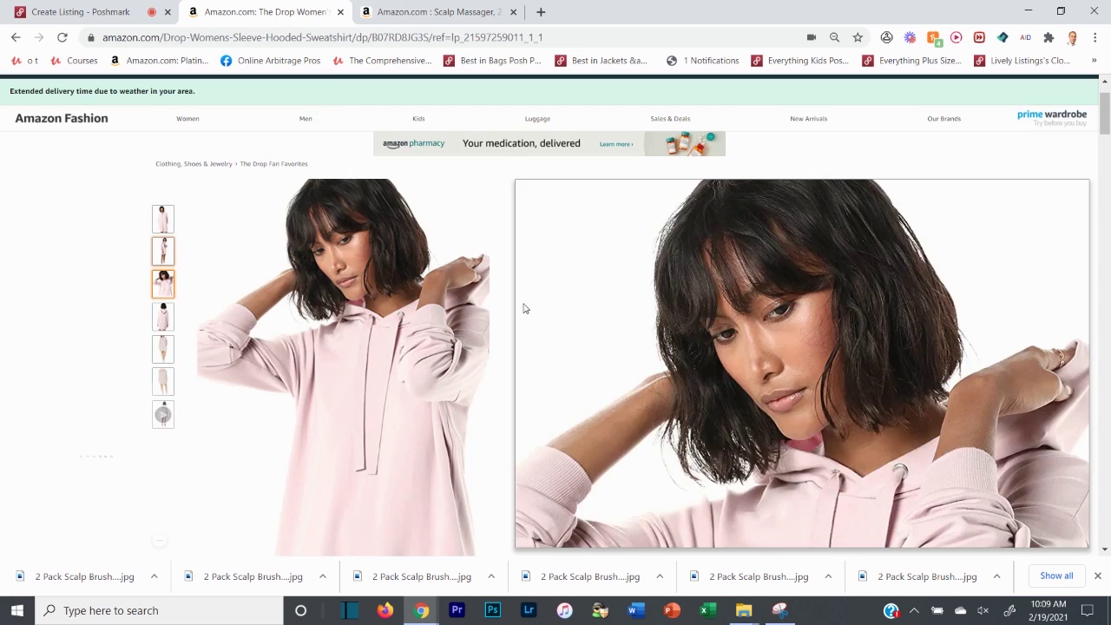
pyautogui.scroll(-2, 434, 480)
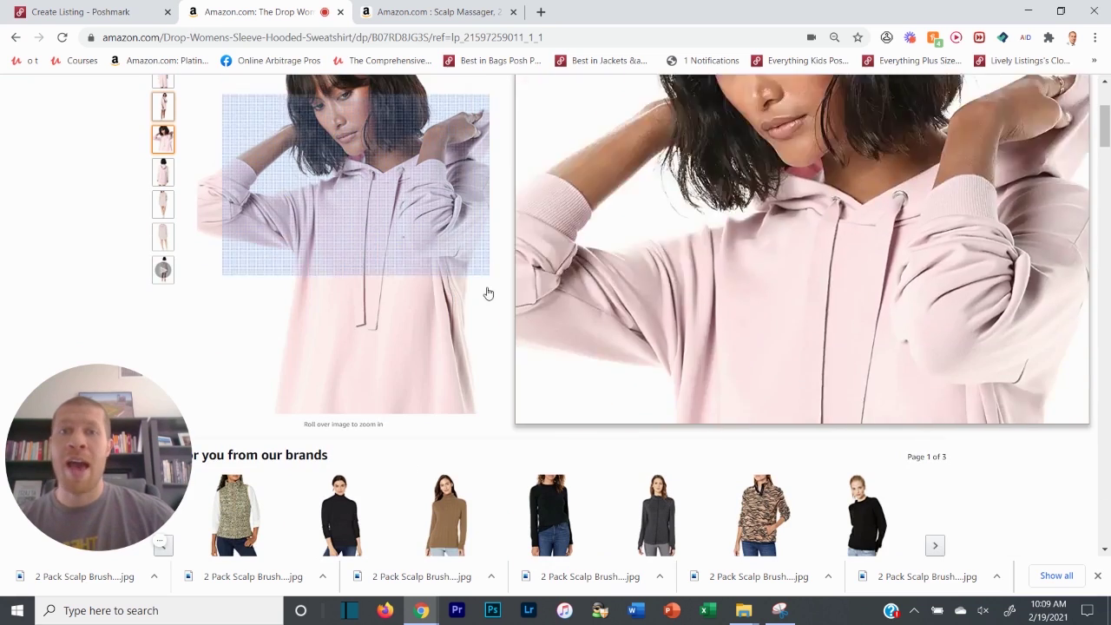
pyautogui.scroll(1, 486, 292)
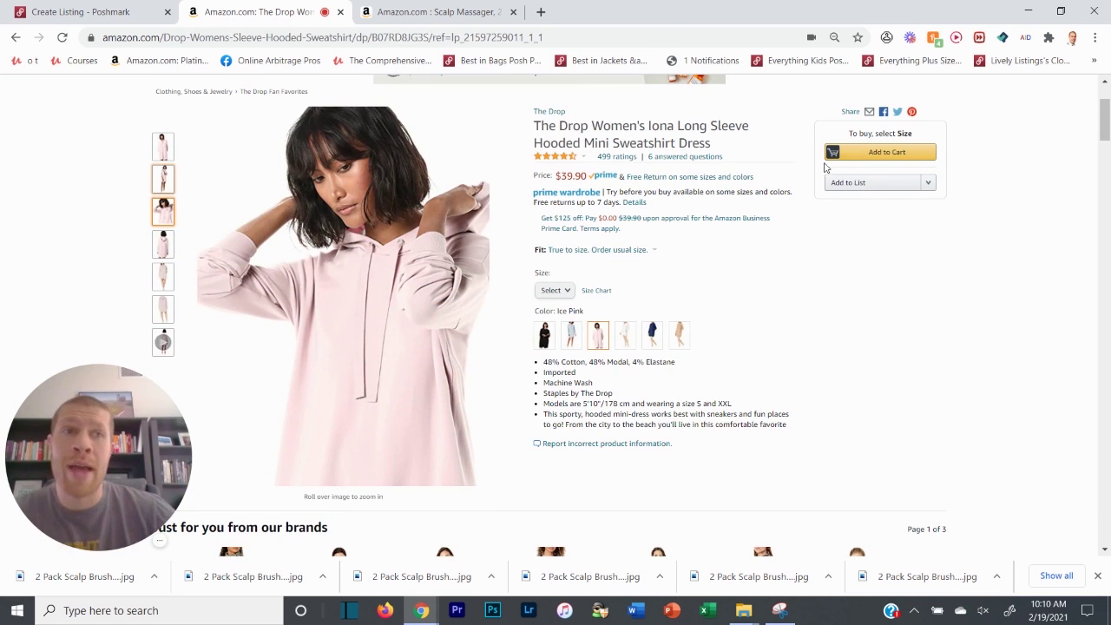
pyautogui.click(1026, 37)
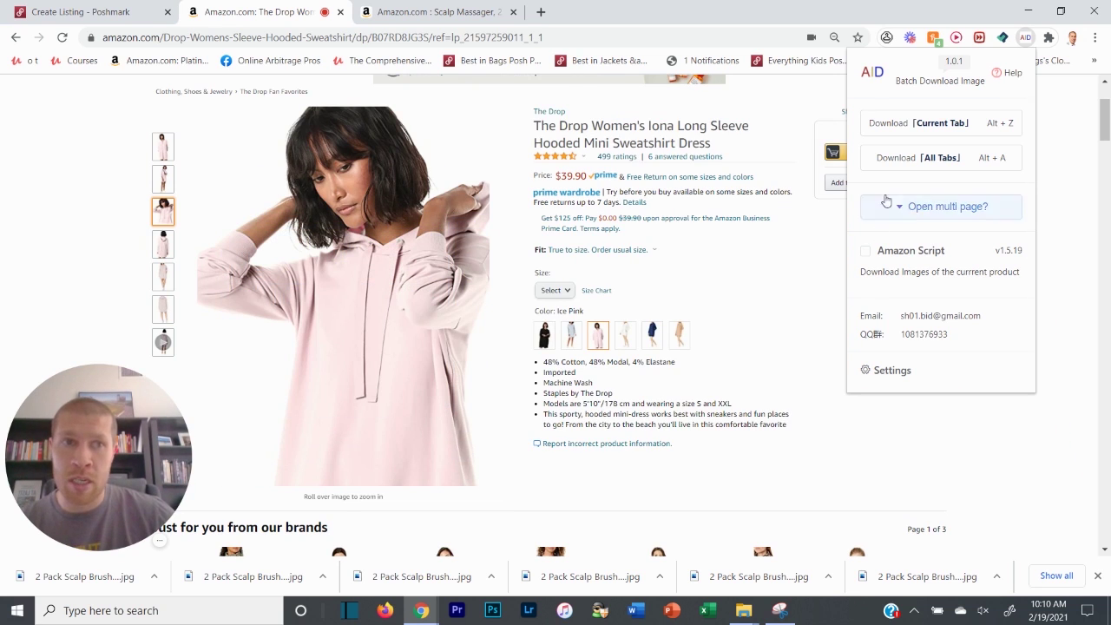
pyautogui.click(919, 123)
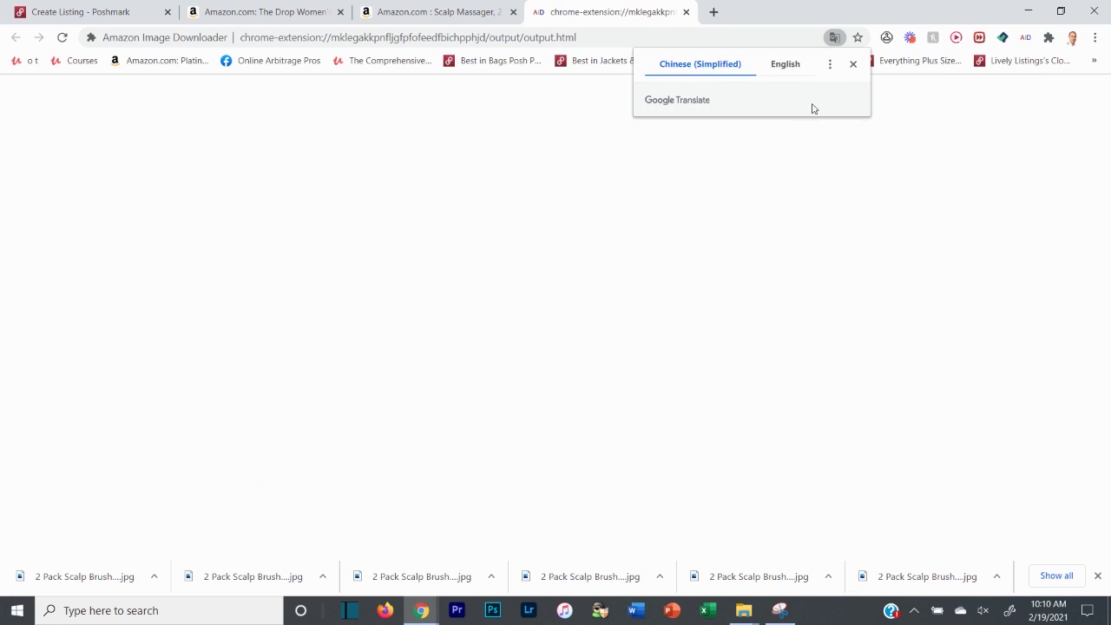
pyautogui.click(853, 63)
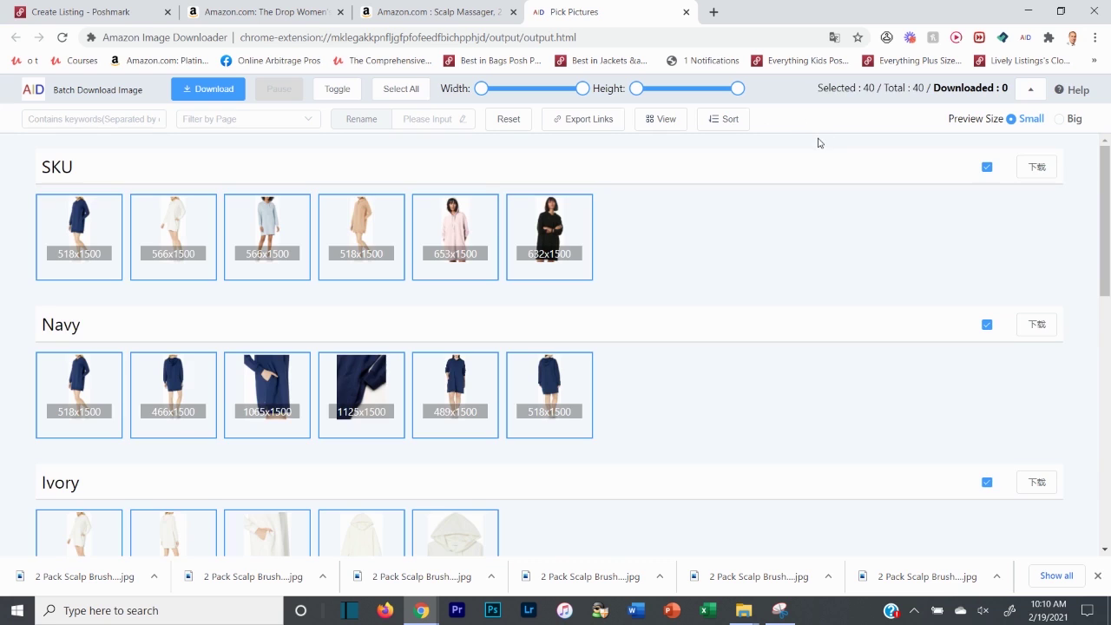
# Look through the collected dress images grouped by color, and return to the dress's Amazon product page
pyautogui.scroll(-3, 769, 197)
pyautogui.scroll(-5, 755, 191)
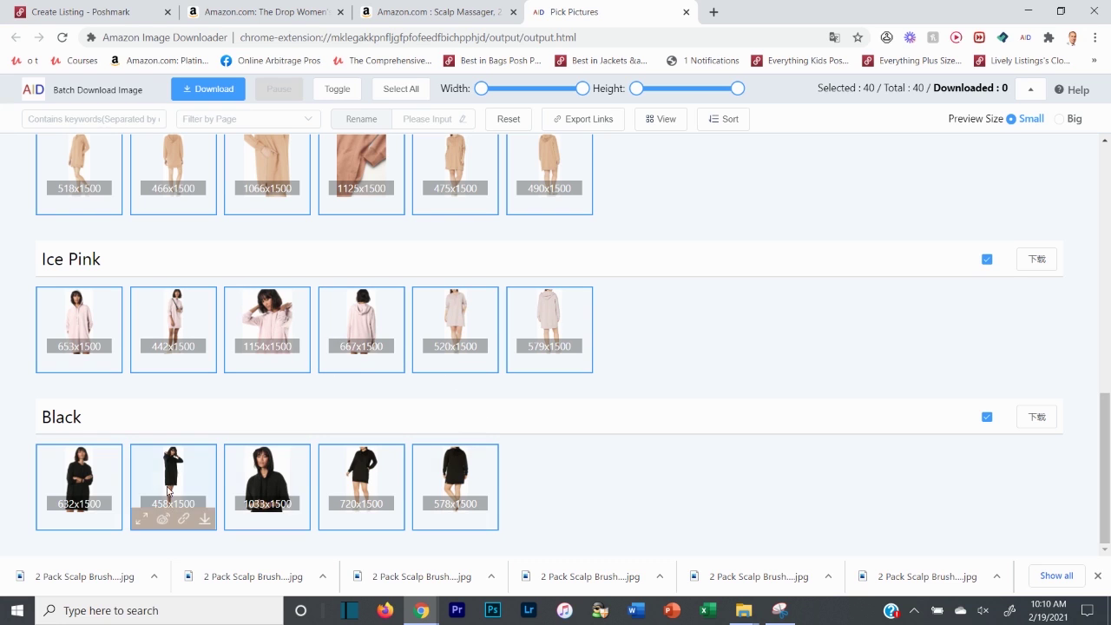
pyautogui.scroll(2, 472, 437)
pyautogui.scroll(2, 456, 333)
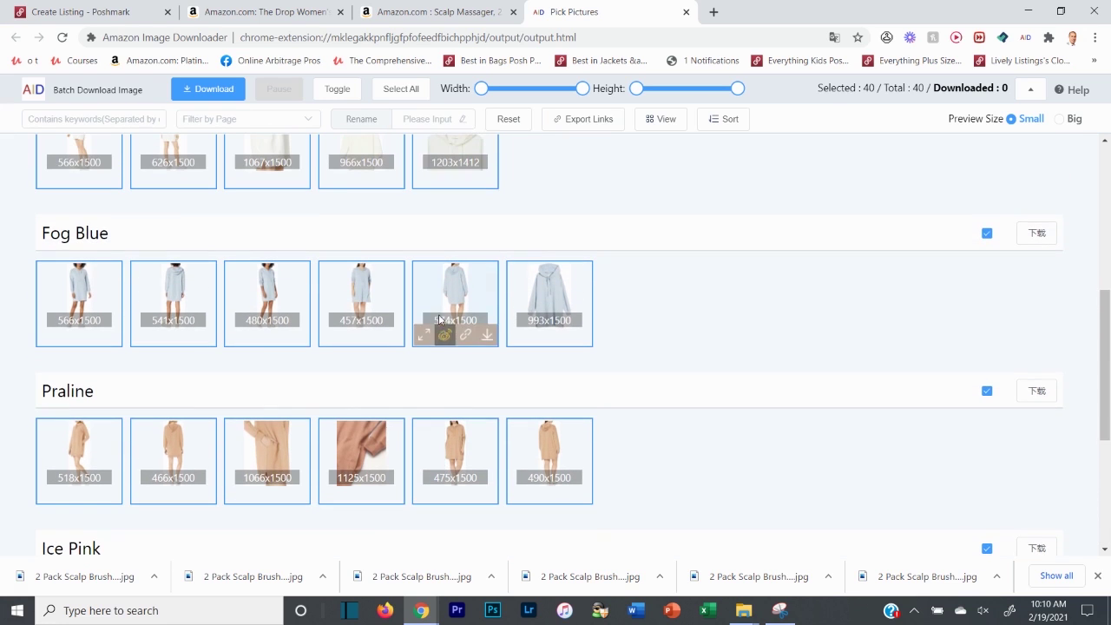
pyautogui.click(250, 11)
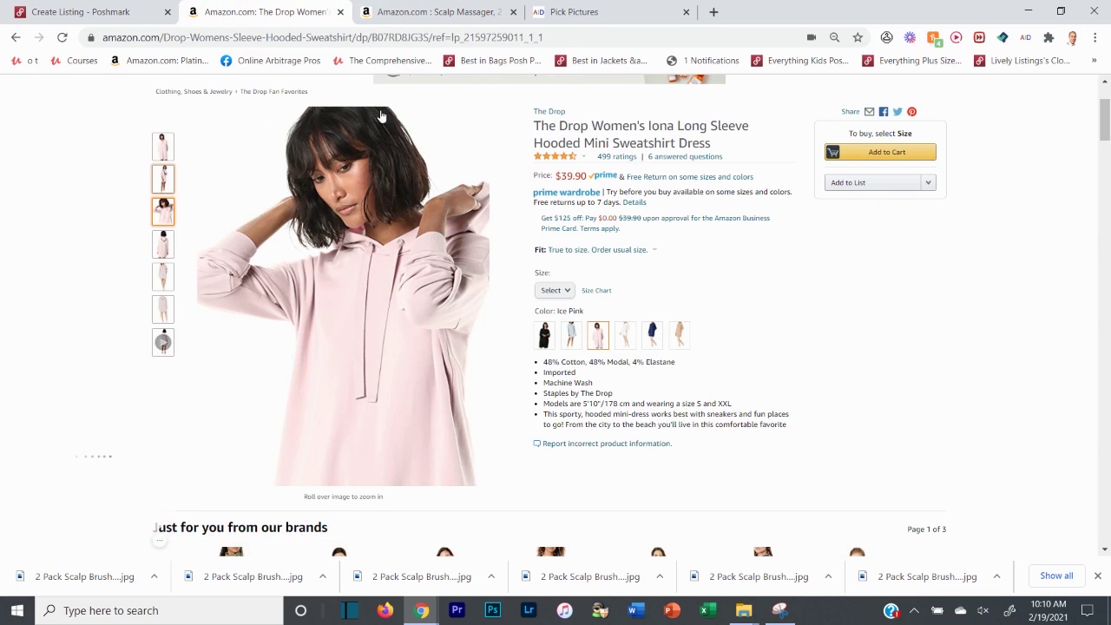